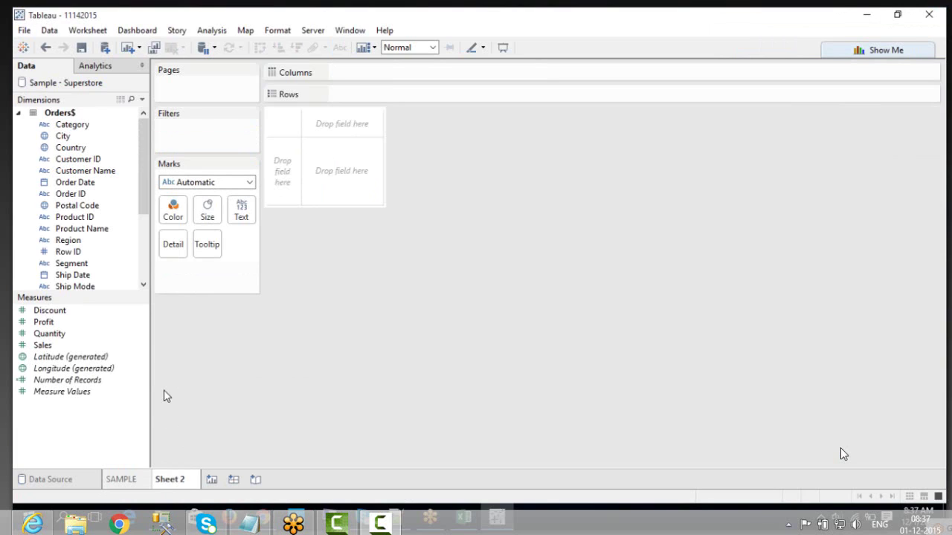
Step: Build horizontal bars with Sub-Category on Rows and SUM(Sales) on Columns, labelling every bar
{"action": "left_click", "coordinate": [144, 278]}
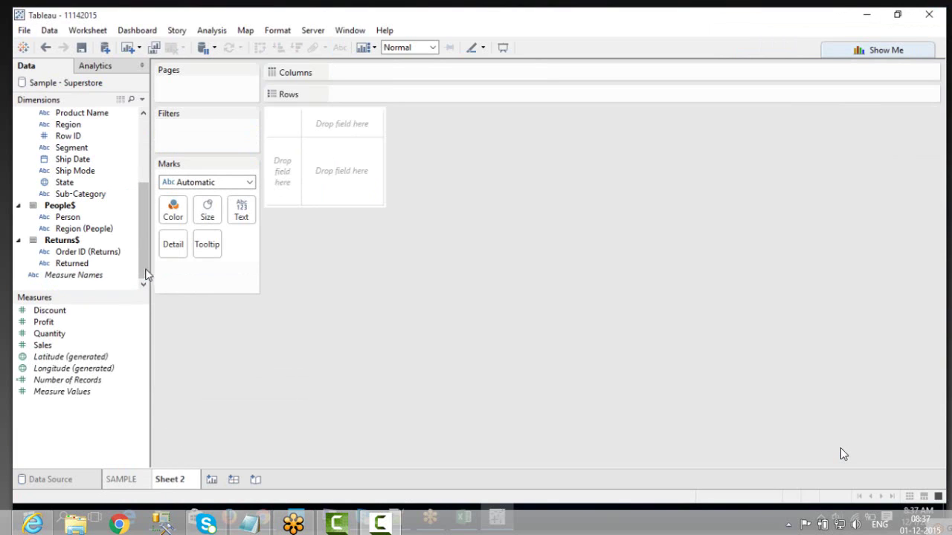
{"action": "left_click_drag", "start_coordinate": [123, 195], "coordinate": [355, 111]}
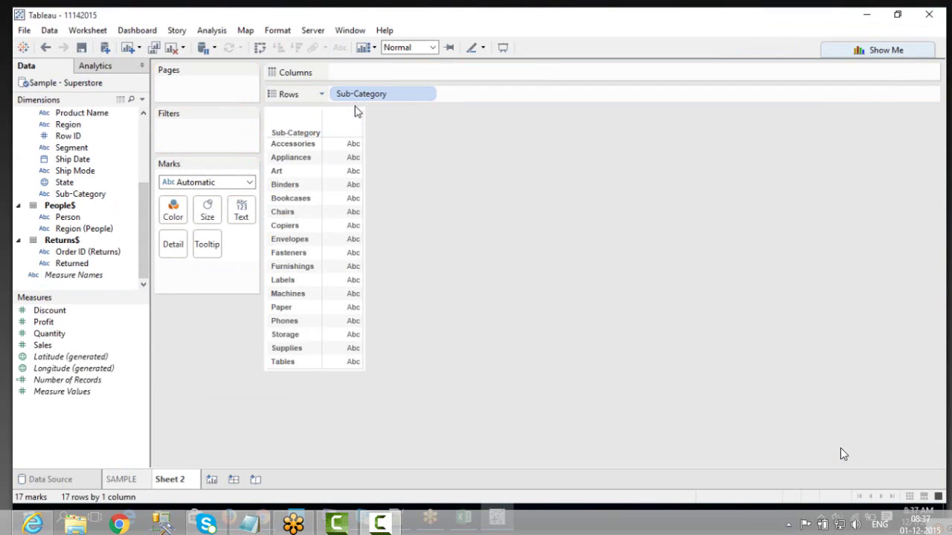
{"action": "left_click", "coordinate": [43, 346]}
{"action": "left_click_drag", "start_coordinate": [42, 345], "coordinate": [345, 79]}
{"action": "left_click_drag", "start_coordinate": [42, 345], "coordinate": [359, 73]}
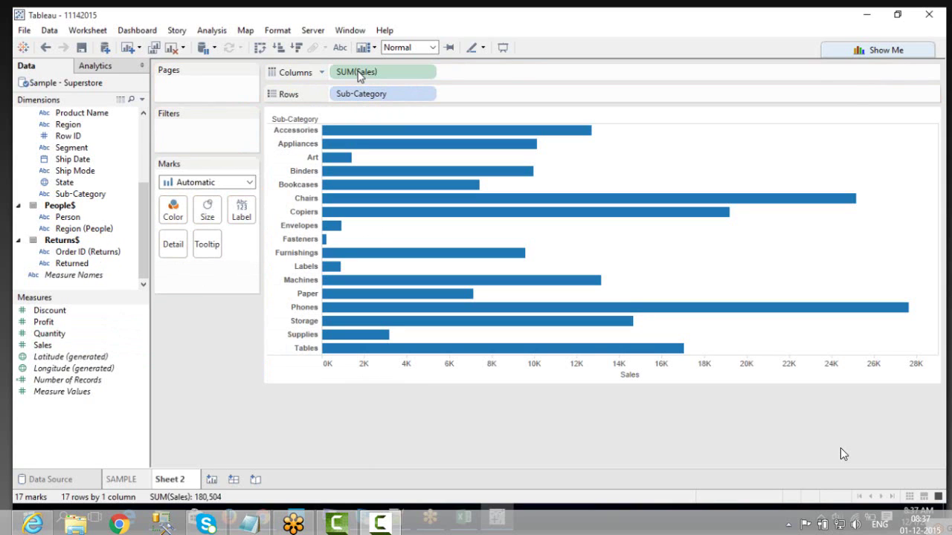
{"action": "left_click", "coordinate": [343, 50]}
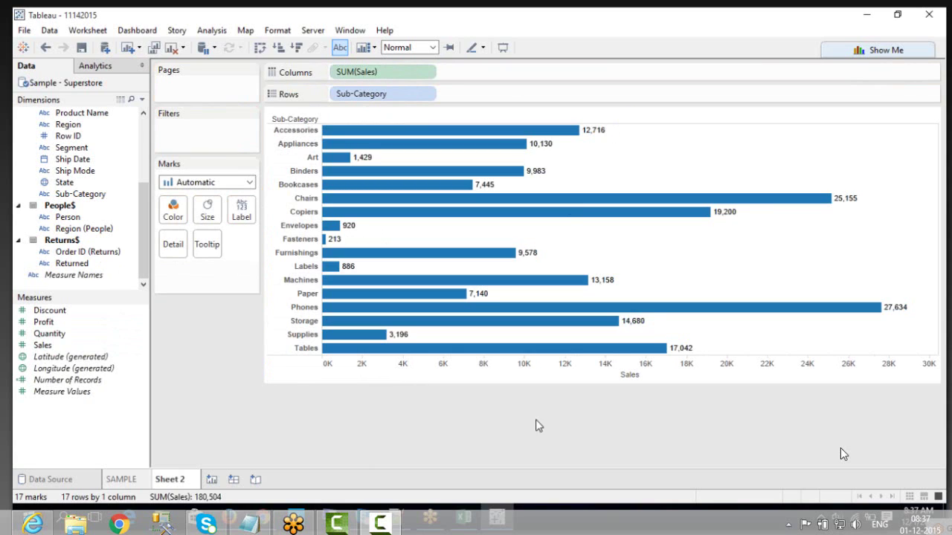
{"action": "left_click", "coordinate": [466, 519]}
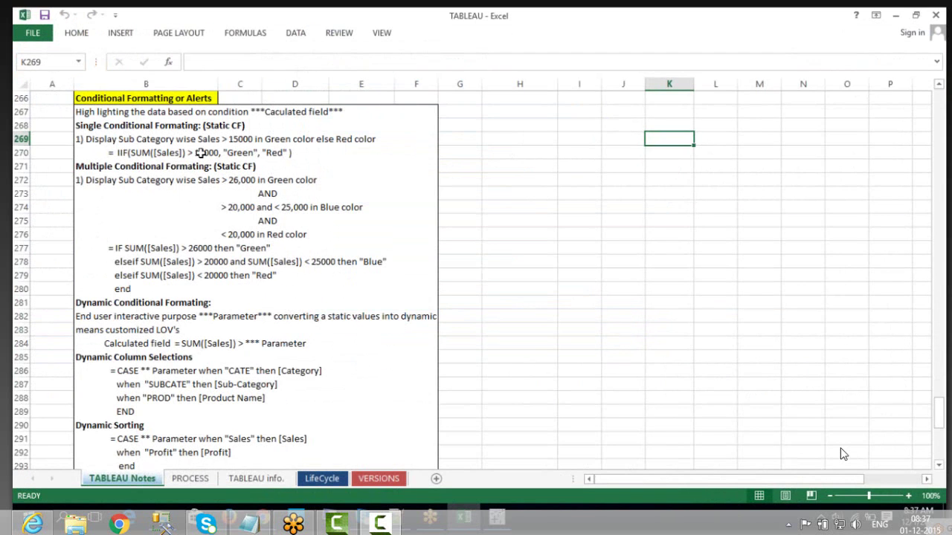
{"action": "double_click", "coordinate": [185, 152]}
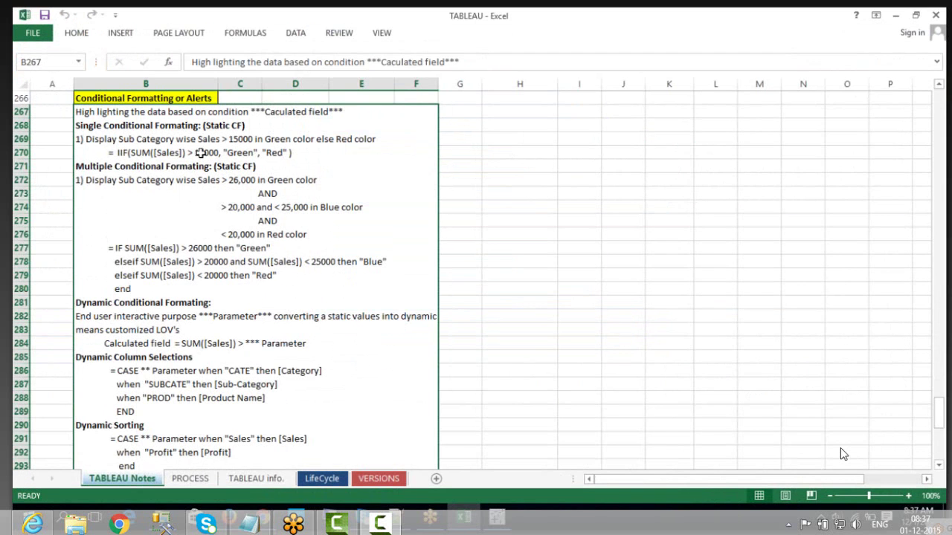
{"action": "key", "text": "shift+Left"}
{"action": "key", "text": "shift+Left"}
{"action": "key", "text": "shift+Left"}
{"action": "key", "text": "shift+Left"}
{"action": "key", "text": "shift+Left"}
{"action": "key", "text": "shift+Left"}
{"action": "key", "text": "shift+Left"}
{"action": "key", "text": "shift+Left"}
{"action": "key", "text": "shift+Left"}
{"action": "key", "text": "shift+Left"}
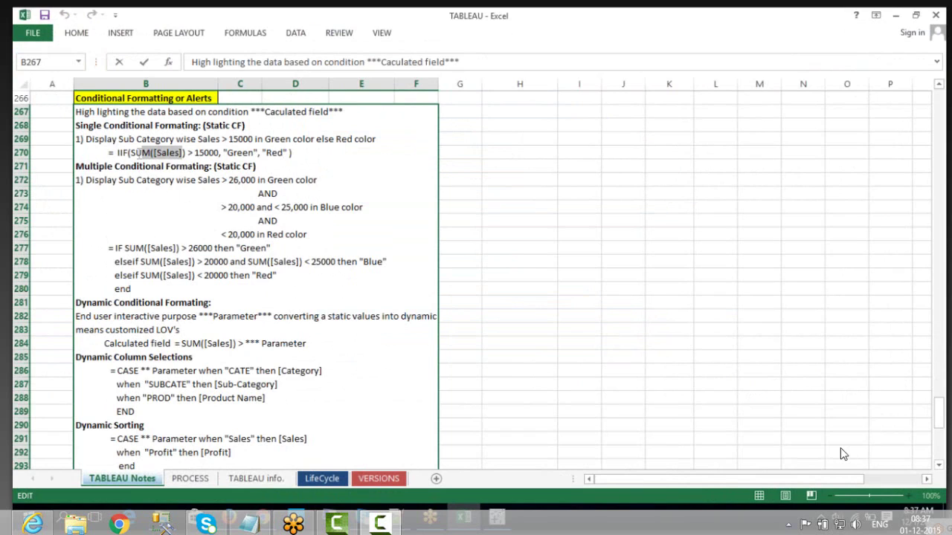
{"action": "key", "text": "Right"}
{"action": "key", "text": "Right"}
{"action": "key", "text": "Right"}
{"action": "key", "text": "Right"}
{"action": "key", "text": "Right"}
{"action": "key", "text": "Right"}
{"action": "key", "text": "Right"}
{"action": "key", "text": "Right"}
{"action": "key", "text": "Right"}
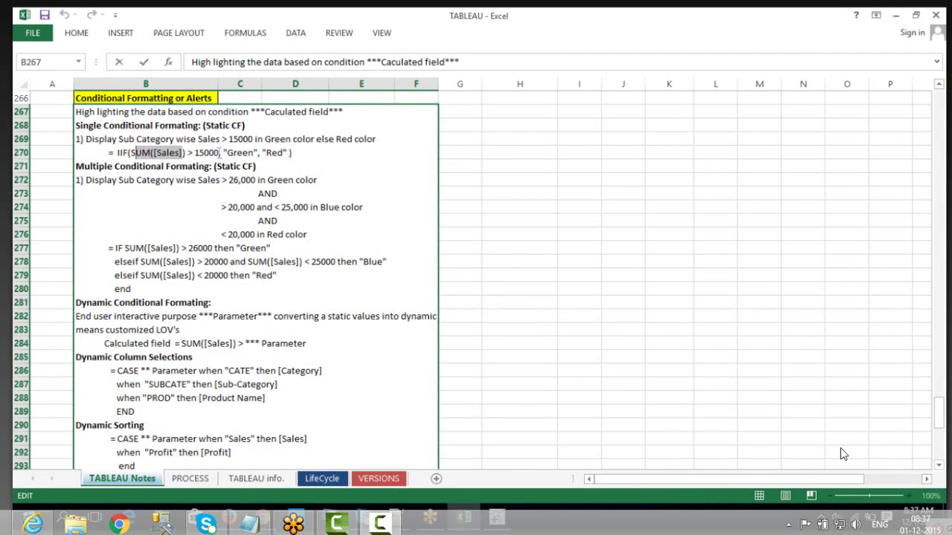
{"action": "key", "text": "shift+Left"}
{"action": "key", "text": "shift+Left"}
{"action": "key", "text": "shift+Left"}
{"action": "key", "text": "shift+Left"}
{"action": "key", "text": "shift+Left"}
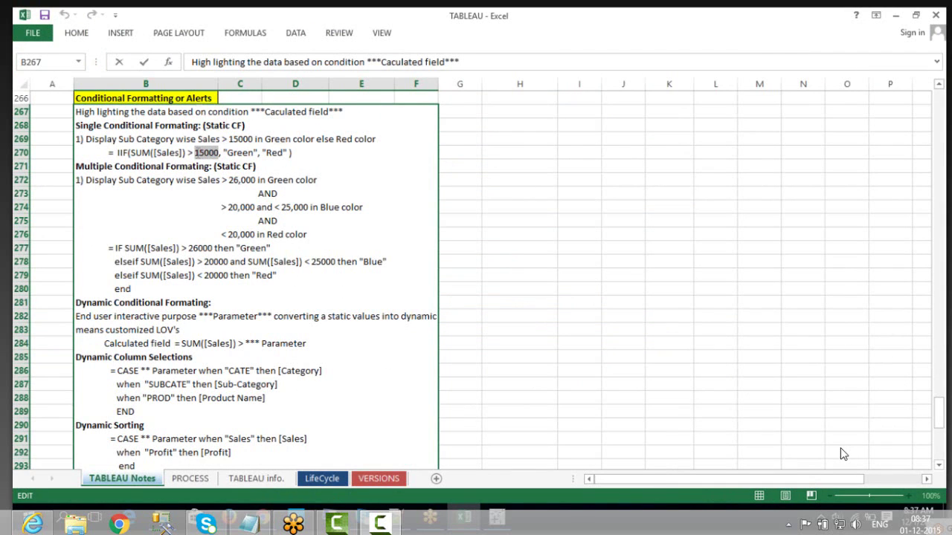
{"action": "key", "text": "Right"}
{"action": "key", "text": "Right"}
{"action": "key", "text": "Right"}
{"action": "key", "text": "shift+Right"}
{"action": "key", "text": "shift+Right"}
{"action": "key", "text": "shift+Right"}
{"action": "key", "text": "shift+Right"}
{"action": "key", "text": "shift+Right"}
{"action": "key", "text": "shift+Right"}
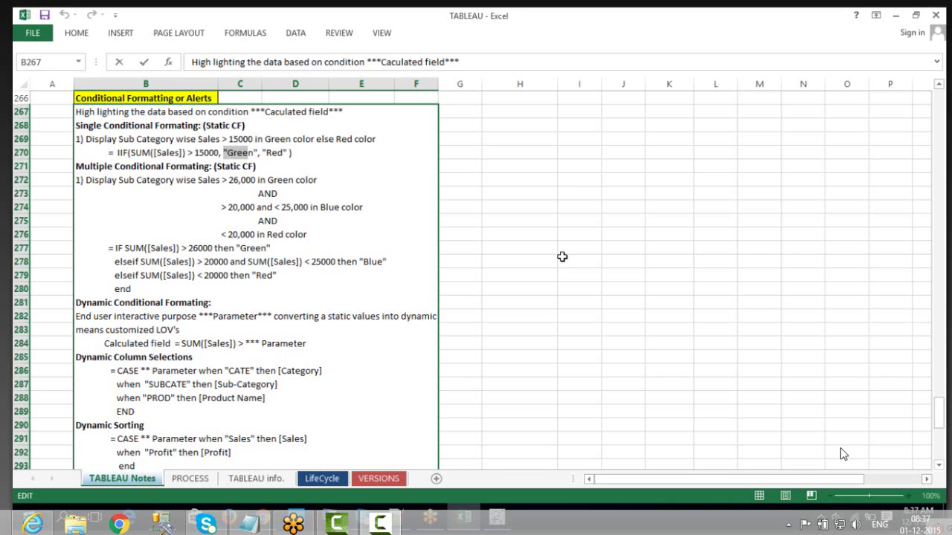
{"action": "left_click", "coordinate": [562, 259]}
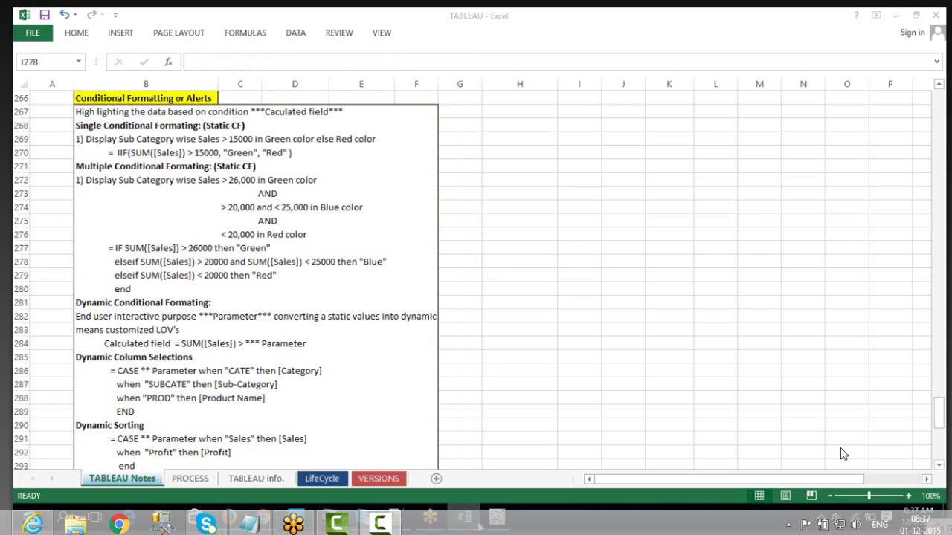
{"action": "key", "text": "alt+Tab"}
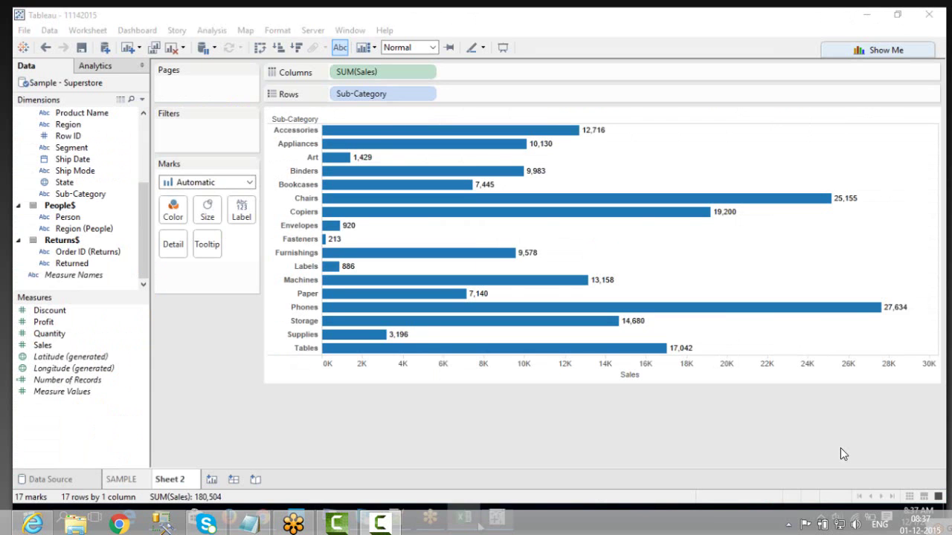
{"action": "key", "text": "alt+Tab"}
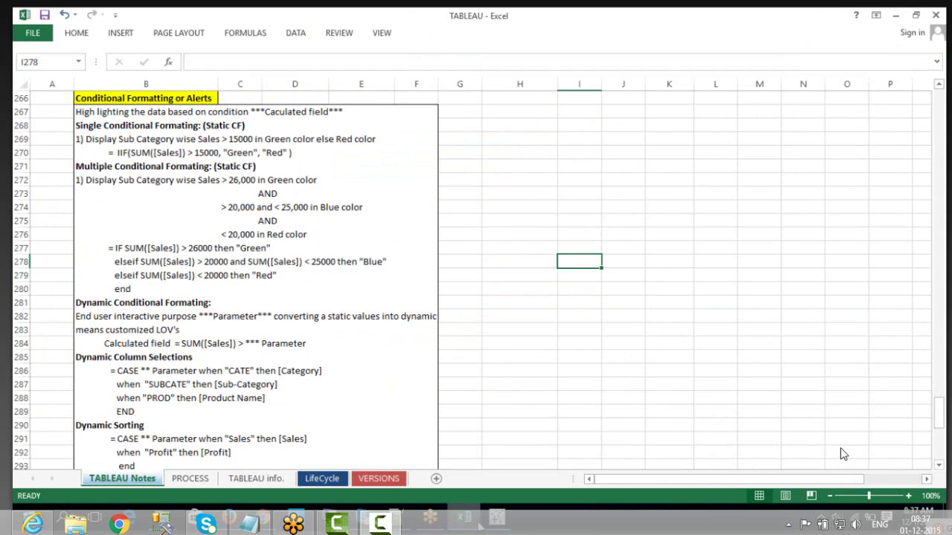
{"action": "left_click", "coordinate": [266, 111]}
{"action": "double_click", "coordinate": [266, 112]}
{"action": "key", "text": "shift+Right"}
{"action": "key", "text": "shift+Right"}
{"action": "key", "text": "shift+Right"}
{"action": "key", "text": "shift+Right"}
{"action": "key", "text": "shift+Right"}
{"action": "key", "text": "shift+Right"}
{"action": "key", "text": "shift+Right"}
{"action": "key", "text": "shift+Right"}
{"action": "key", "text": "shift+Right"}
{"action": "key", "text": "shift+Right"}
{"action": "key", "text": "shift+Right"}
{"action": "key", "text": "shift+Right"}
{"action": "key", "text": "shift+Right"}
{"action": "key", "text": "shift+Right"}
{"action": "key", "text": "shift+Right"}
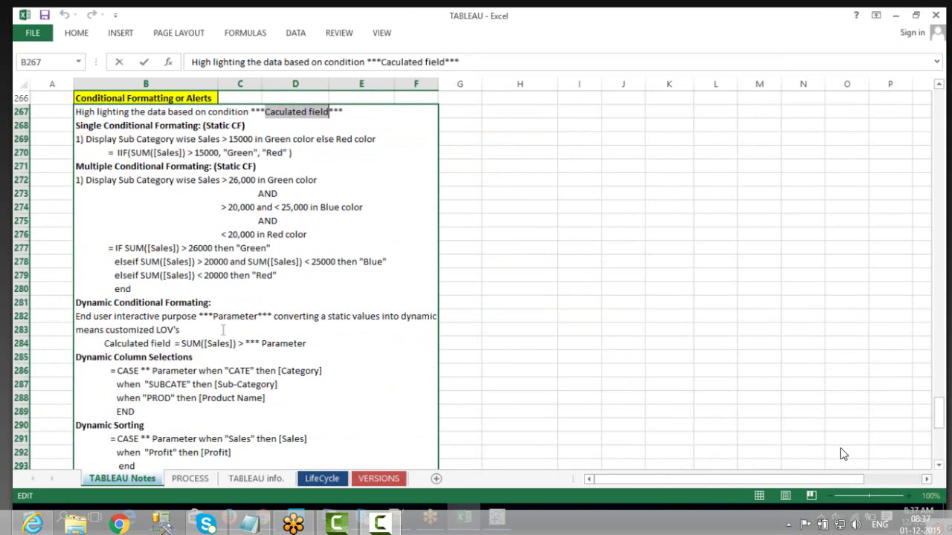
{"action": "left_click_drag", "start_coordinate": [214, 320], "coordinate": [257, 318]}
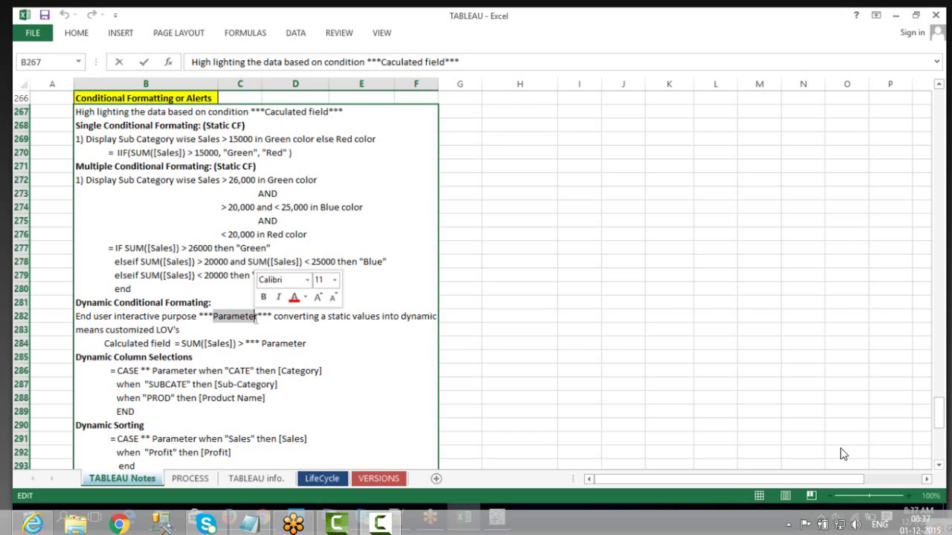
{"action": "left_click", "coordinate": [568, 206]}
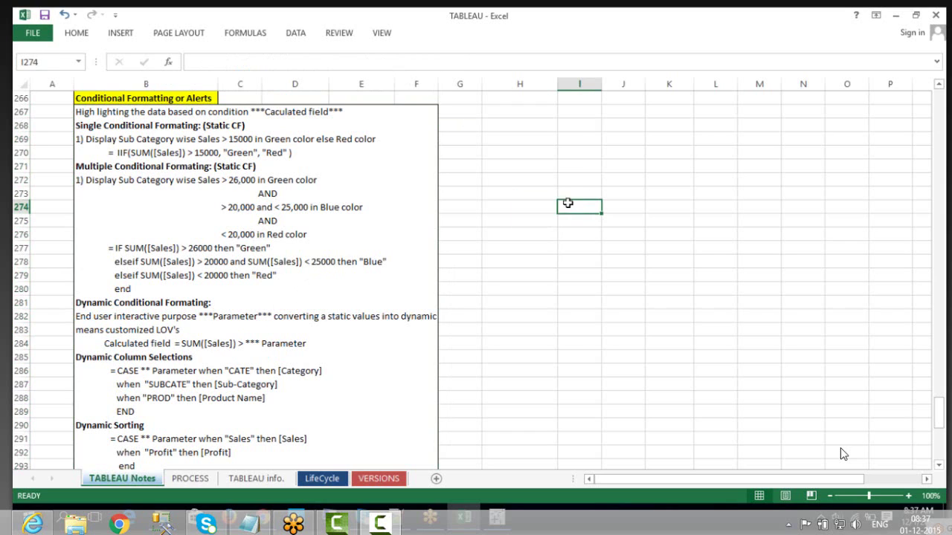
{"action": "double_click", "coordinate": [296, 112]}
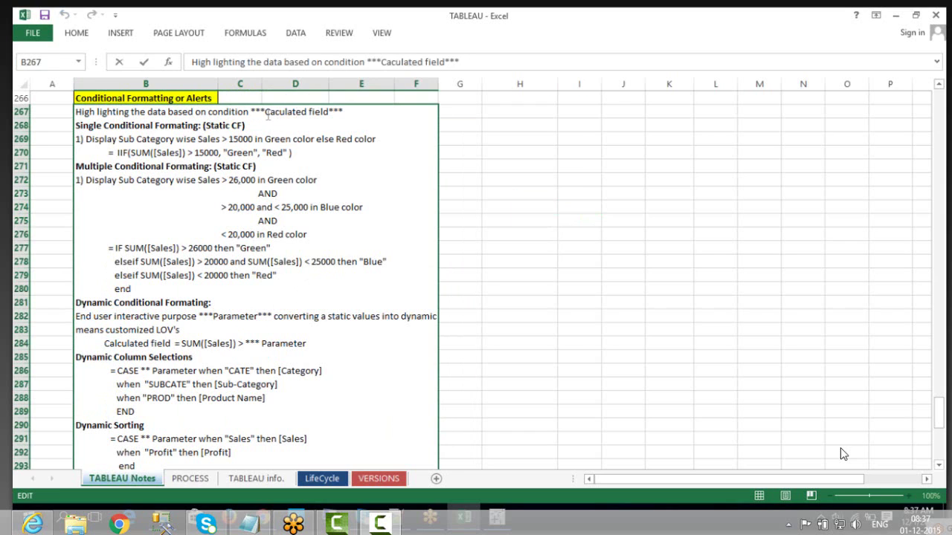
{"action": "left_click_drag", "start_coordinate": [265, 111], "coordinate": [330, 112]}
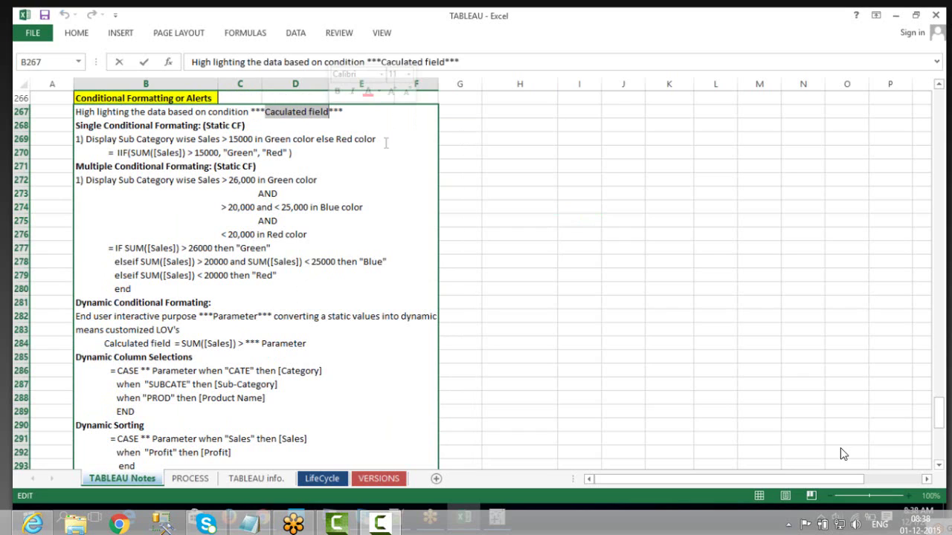
{"action": "left_click", "coordinate": [509, 156]}
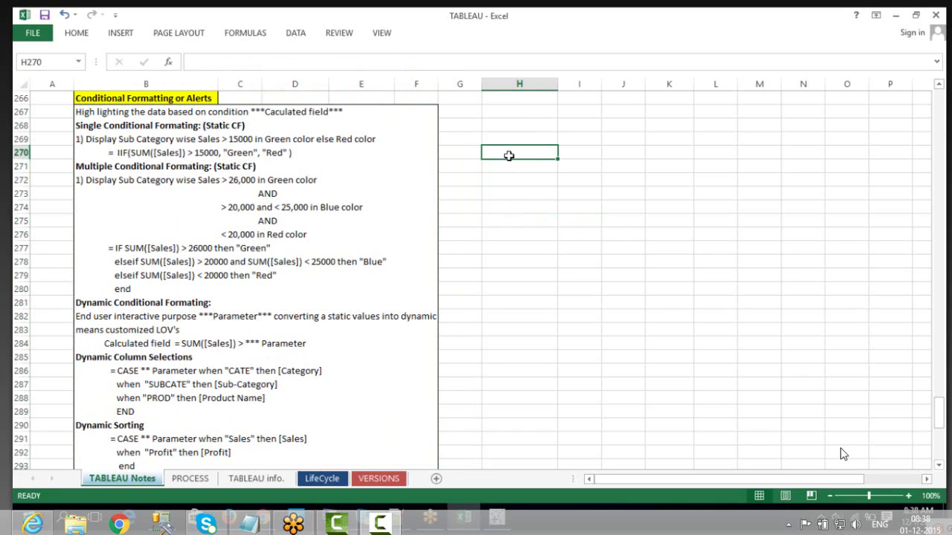
{"action": "double_click", "coordinate": [303, 151]}
{"action": "left_click_drag", "start_coordinate": [128, 153], "coordinate": [119, 153]}
{"action": "key", "text": "shift+Left"}
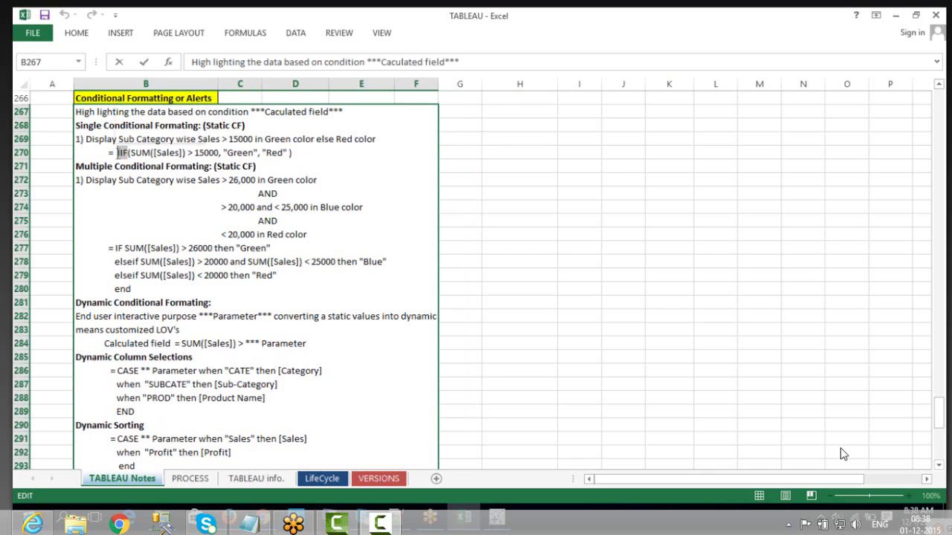
{"action": "left_click_drag", "start_coordinate": [293, 152], "coordinate": [117, 154]}
{"action": "key", "text": "ctrl+c"}
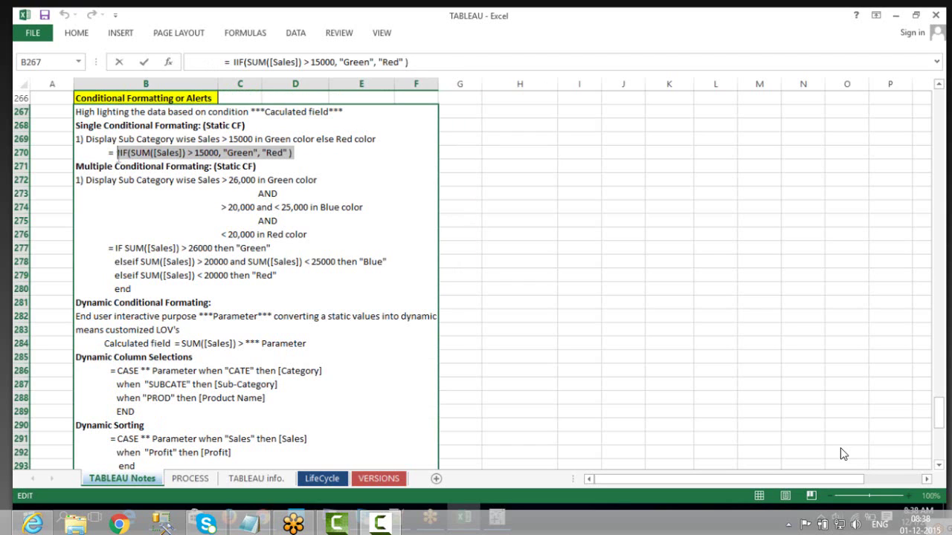
{"action": "left_click", "coordinate": [504, 211]}
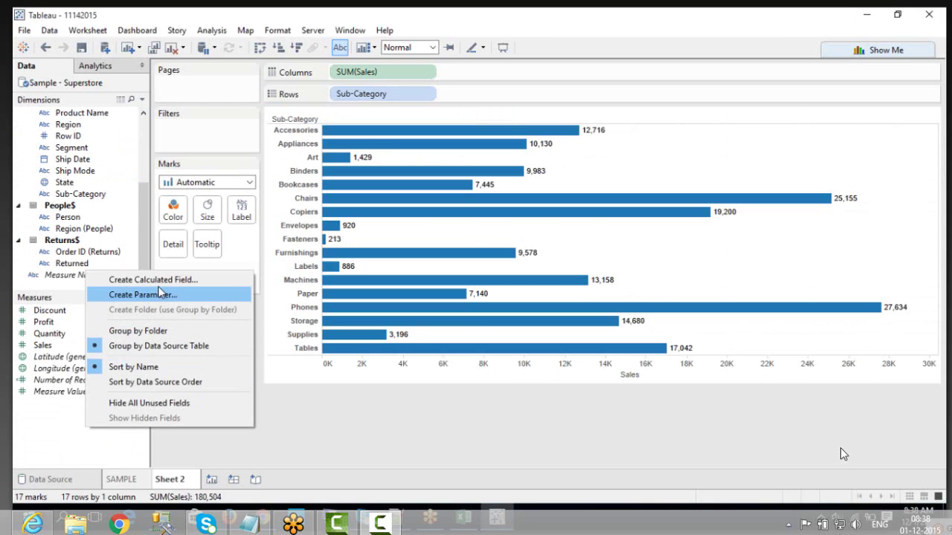
Step: Check the Data pane's right-click menu, dismiss it, and go to the Analysis menu instead
{"action": "left_click", "coordinate": [322, 463]}
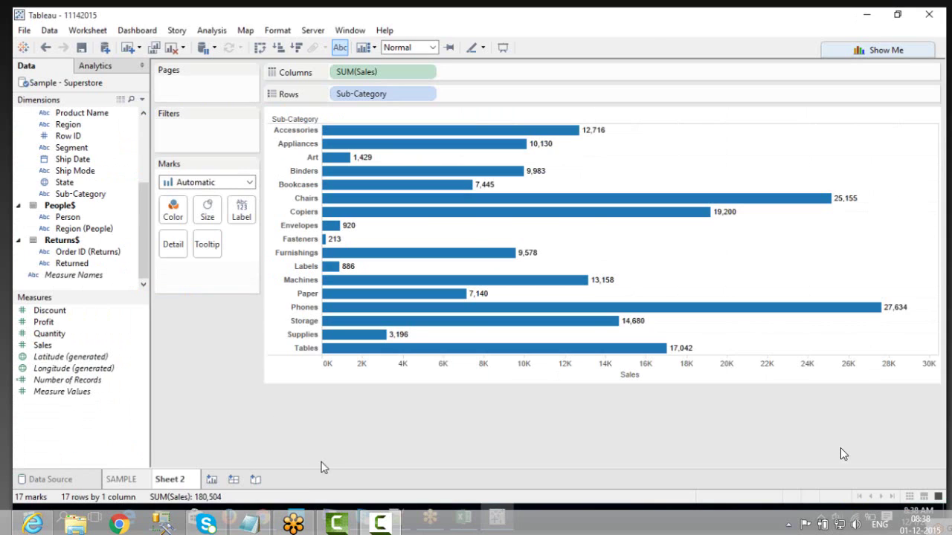
{"action": "right_click", "coordinate": [60, 440]}
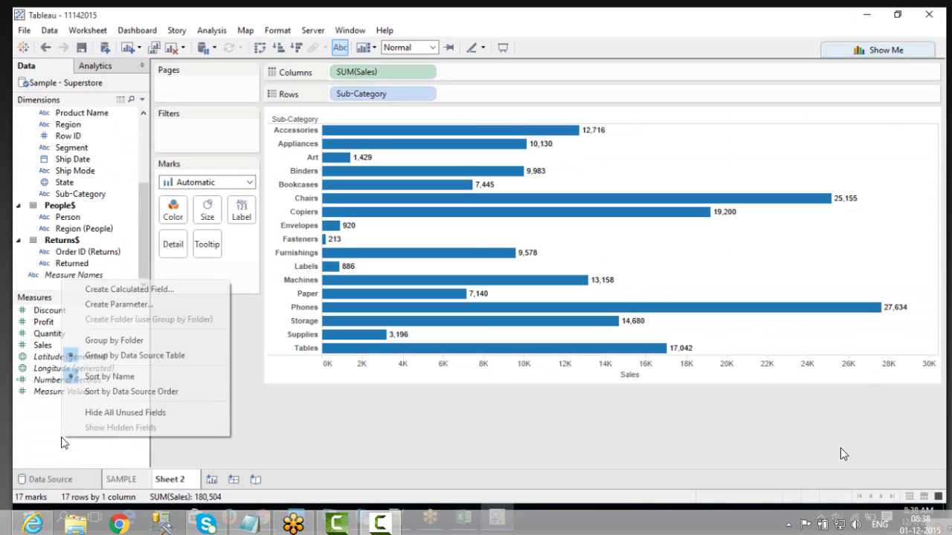
{"action": "left_click", "coordinate": [31, 432]}
{"action": "right_click", "coordinate": [30, 439]}
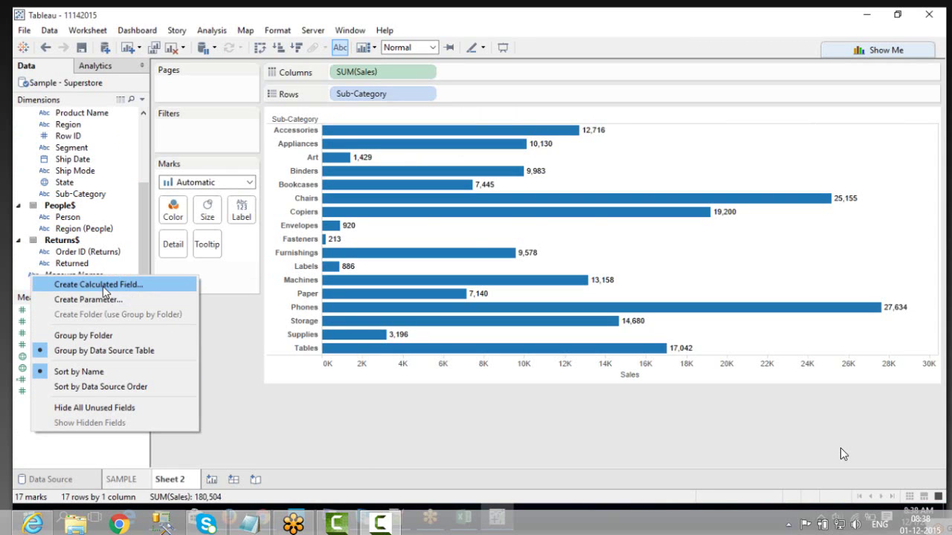
{"action": "left_click", "coordinate": [350, 398]}
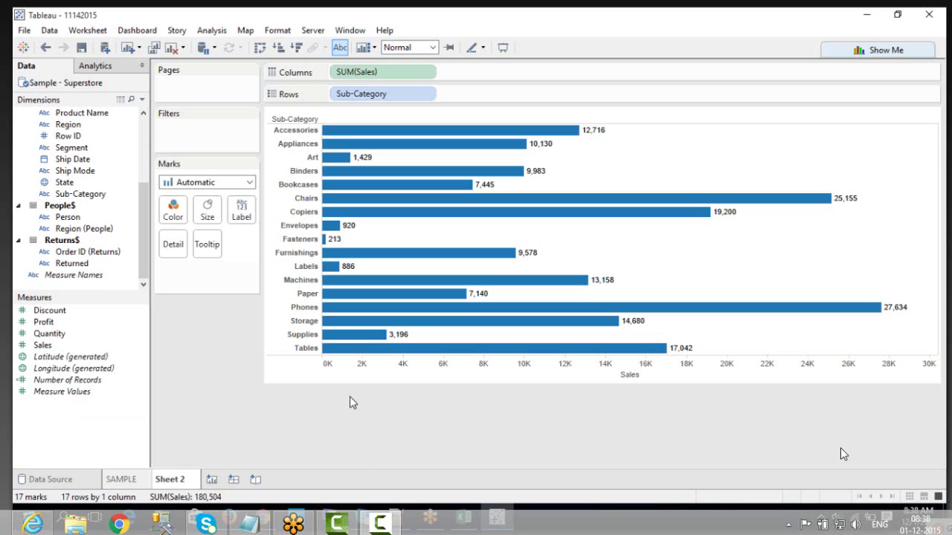
{"action": "left_click", "coordinate": [212, 30]}
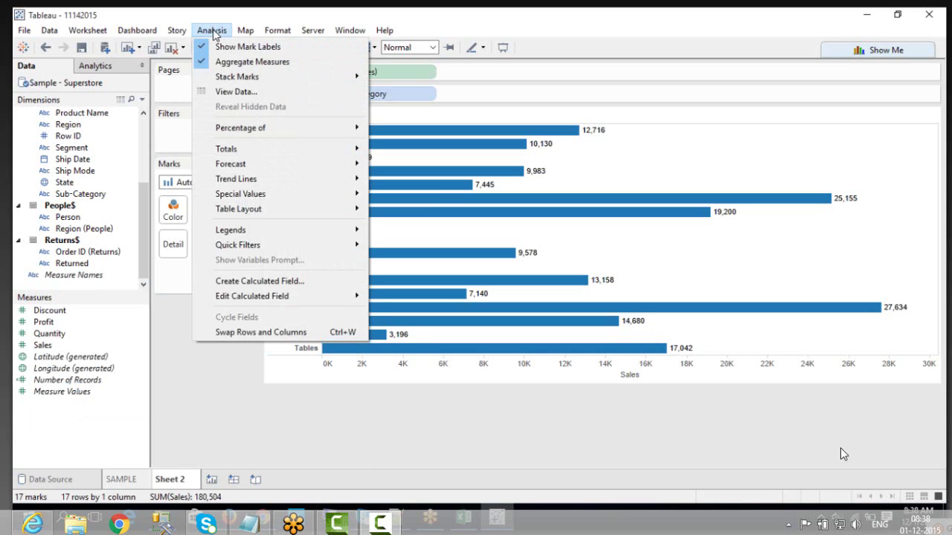
Step: Name a new calculated field BIGC and begin its formula IIF(SUM([Sales]) > 15,000
{"action": "left_click", "coordinate": [251, 280]}
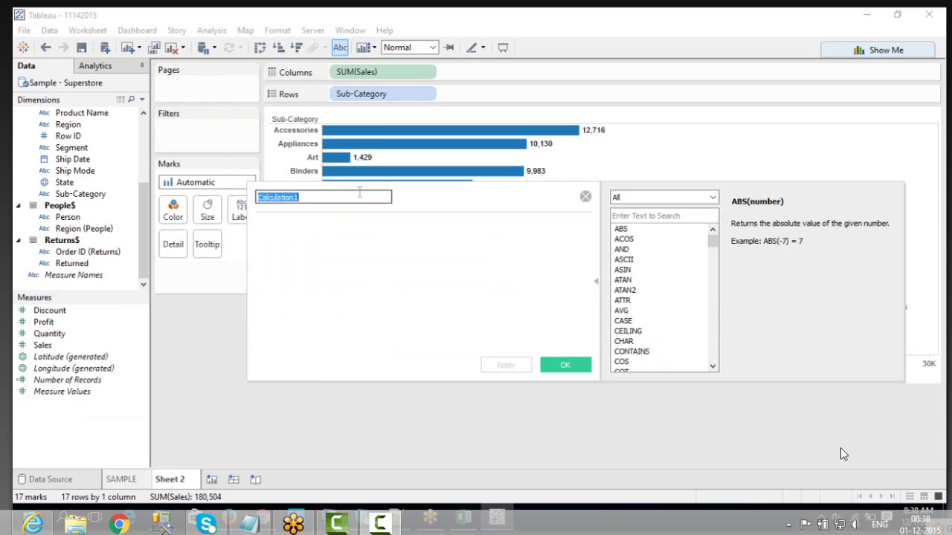
{"action": "type", "text": "BIGC"}
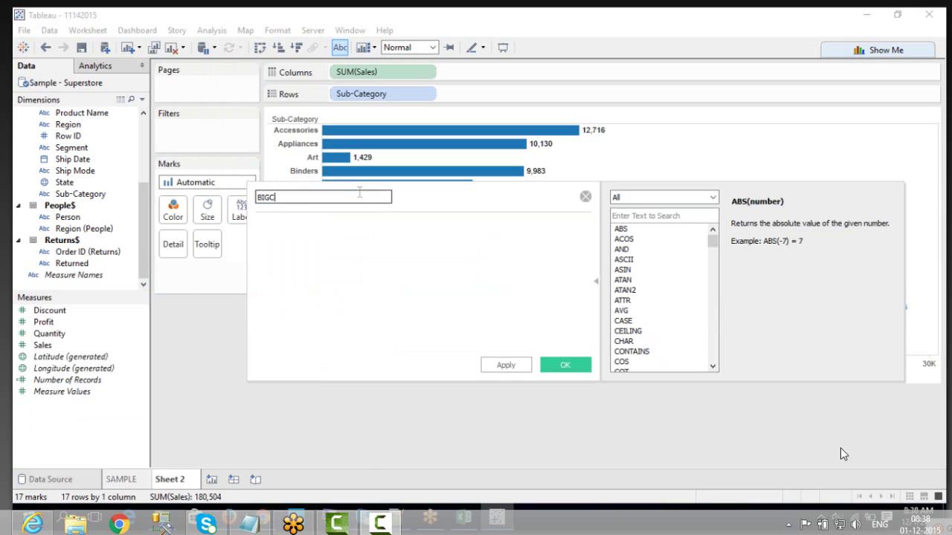
{"action": "left_click", "coordinate": [342, 251]}
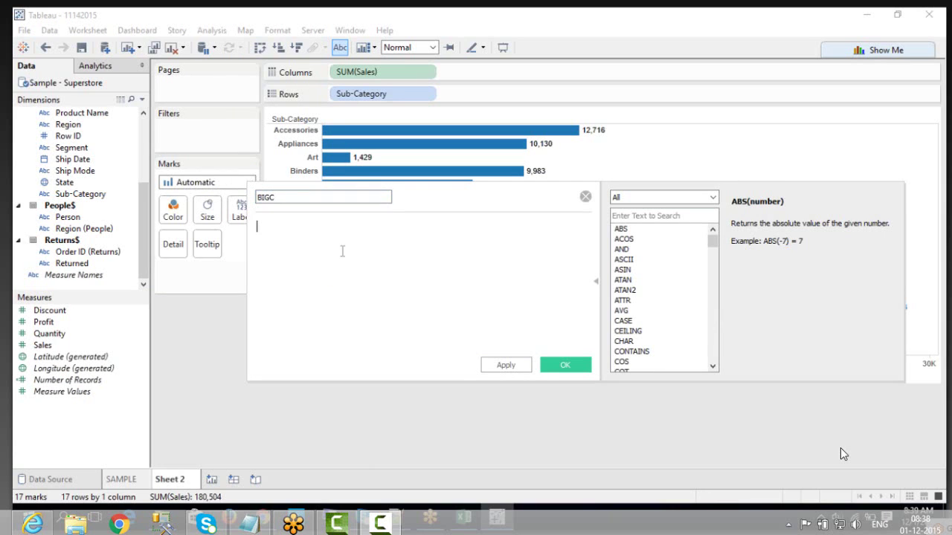
{"action": "type", "text": "IIF"}
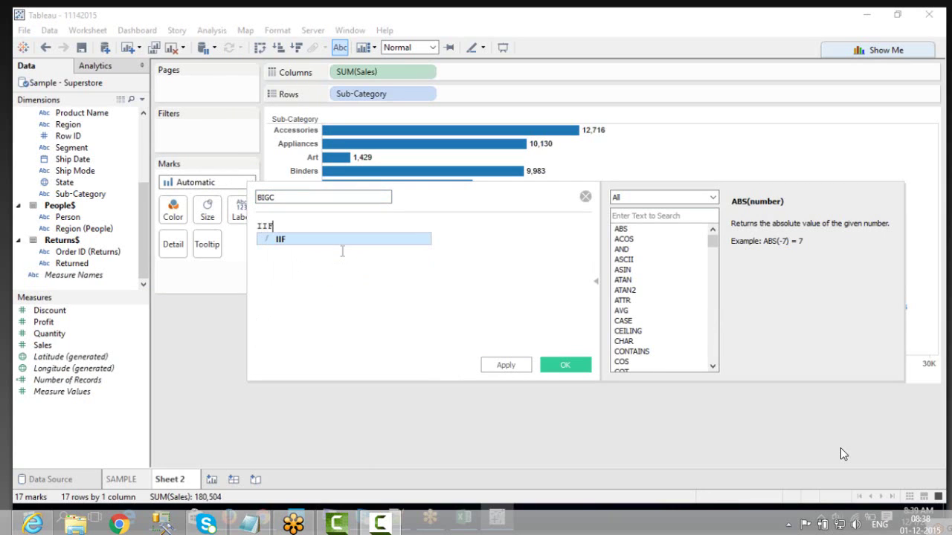
{"action": "double_click", "coordinate": [330, 246]}
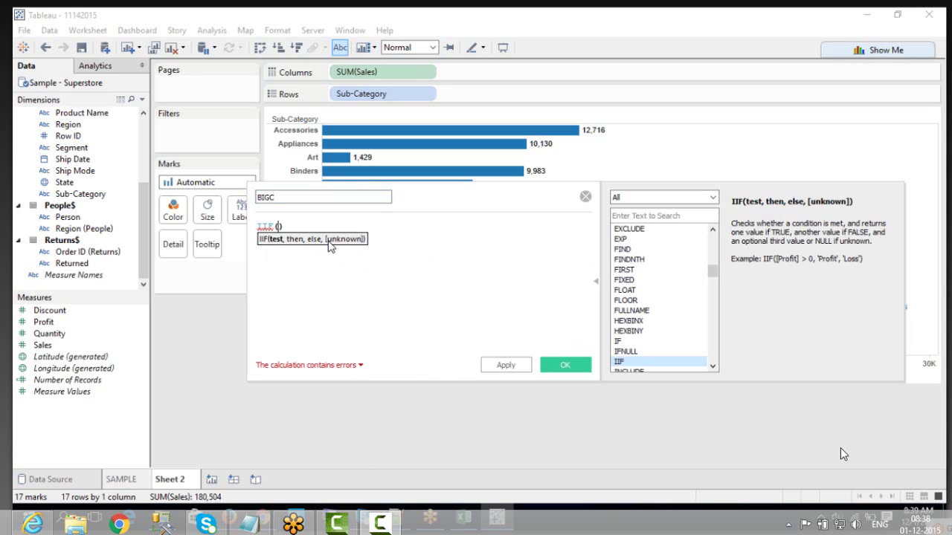
{"action": "type", "text": "sal"}
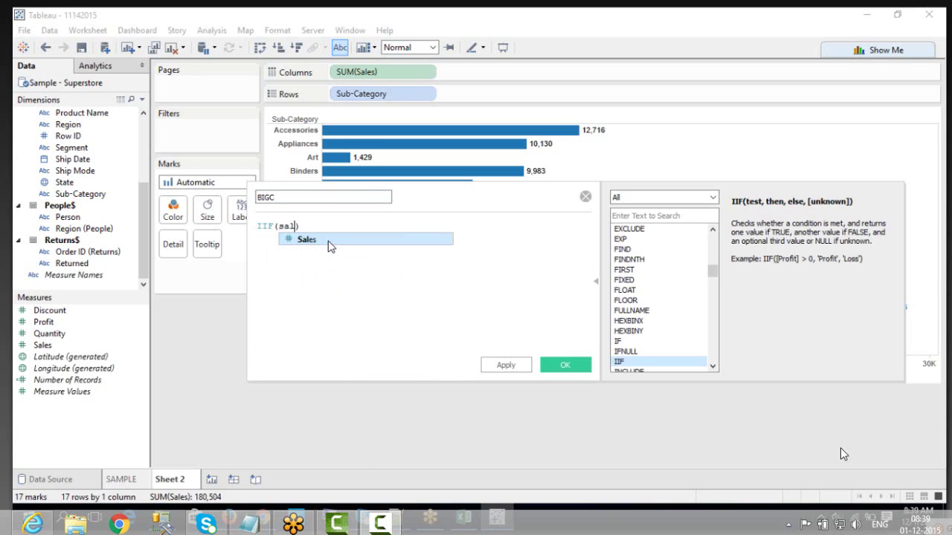
{"action": "key", "text": "BackSpace"}
{"action": "key", "text": "BackSpace"}
{"action": "key", "text": "BackSpace"}
{"action": "type", "text": "sum"}
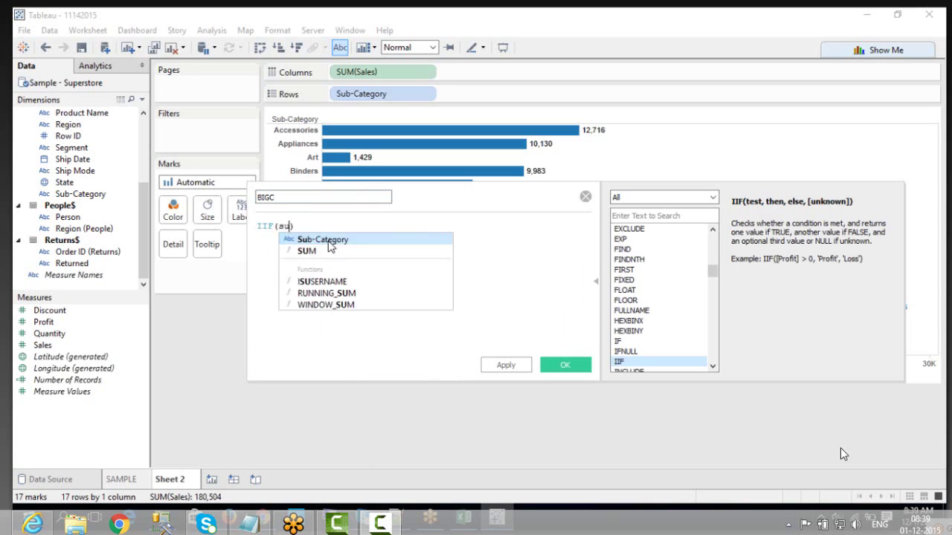
{"action": "type", "text": "(sa"}
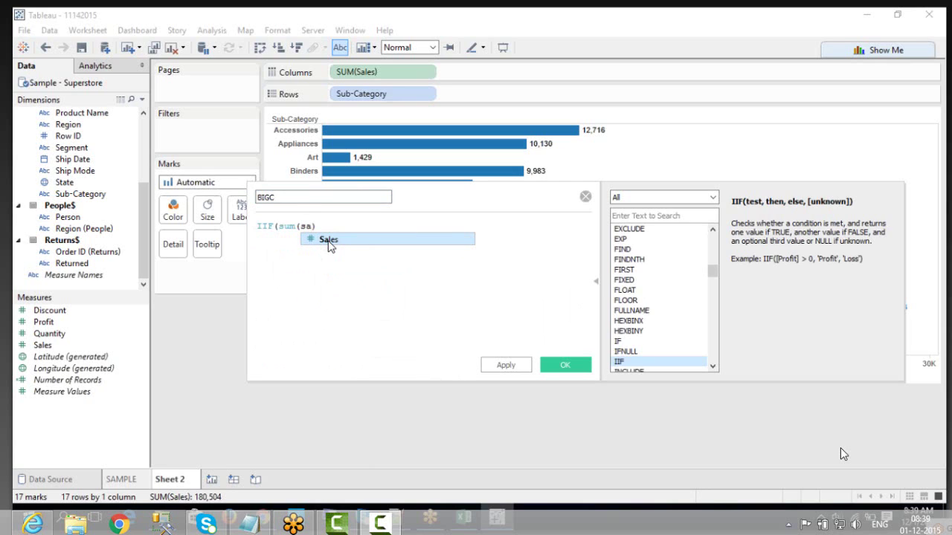
{"action": "double_click", "coordinate": [329, 241]}
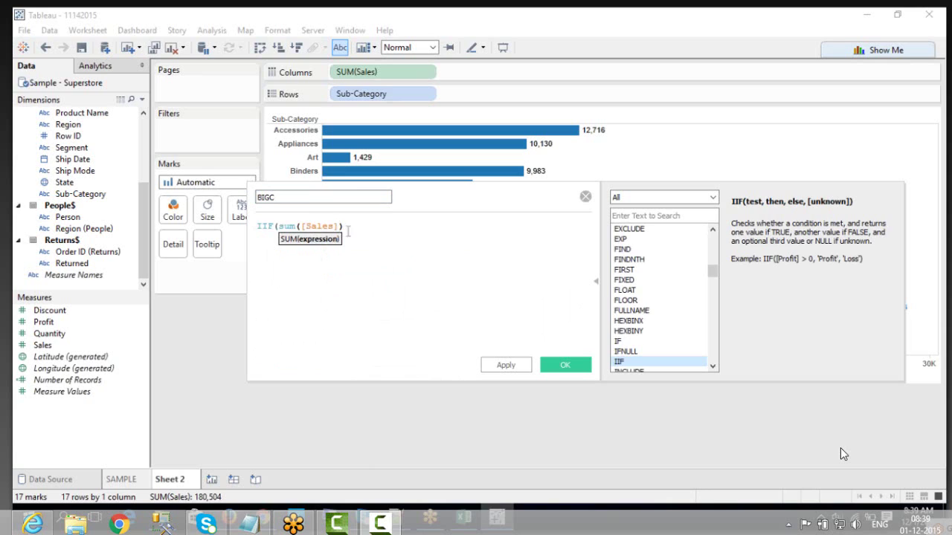
{"action": "type", "text": ","}
{"action": "key", "text": "BackSpace"}
{"action": "type", "text": "> 15,000,"}
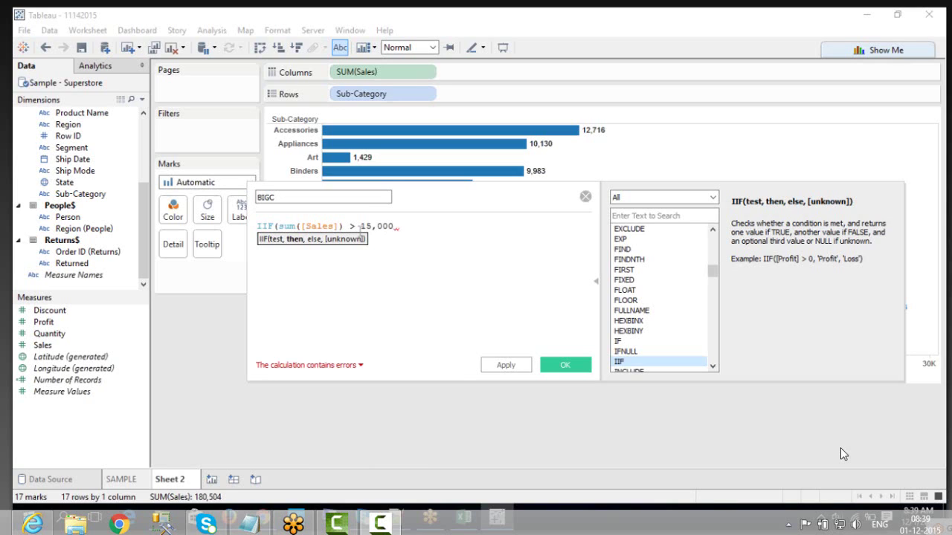
Step: Paste in the full IIF(SUM([Sales]) > 15000, "Green", "Red") formula, check IIF help, and apply it
{"action": "key", "text": "ctrl+a"}
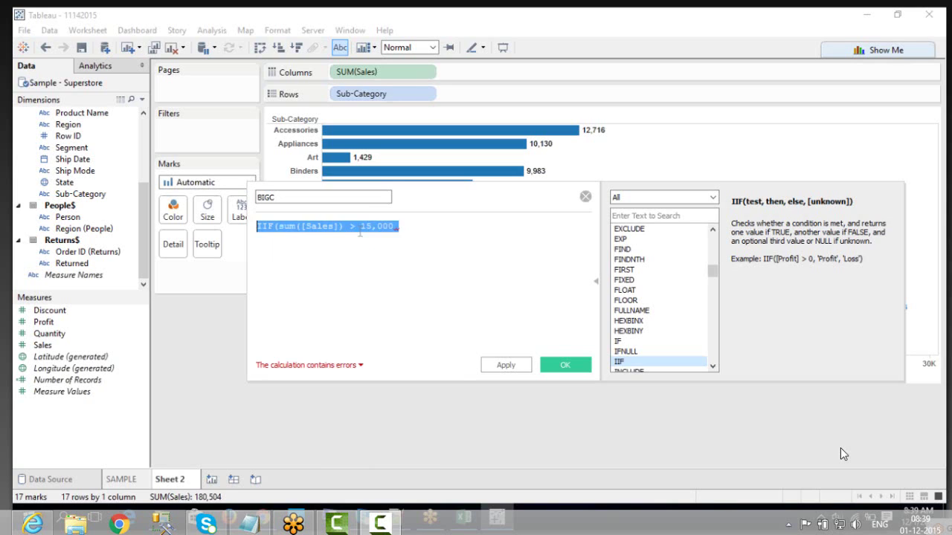
{"action": "key", "text": "ctrl+v"}
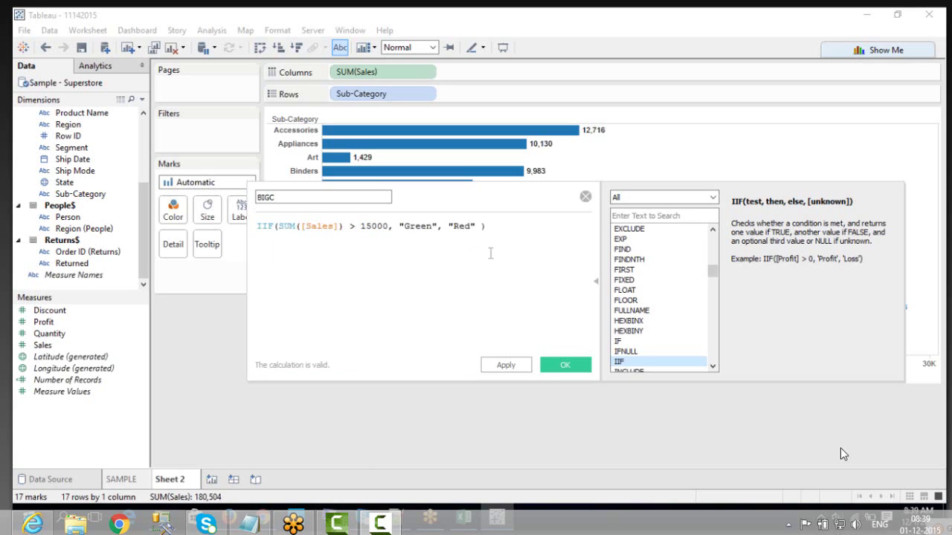
{"action": "key", "text": "BackSpace"}
{"action": "key", "text": "BackSpace"}
{"action": "type", "text": ","}
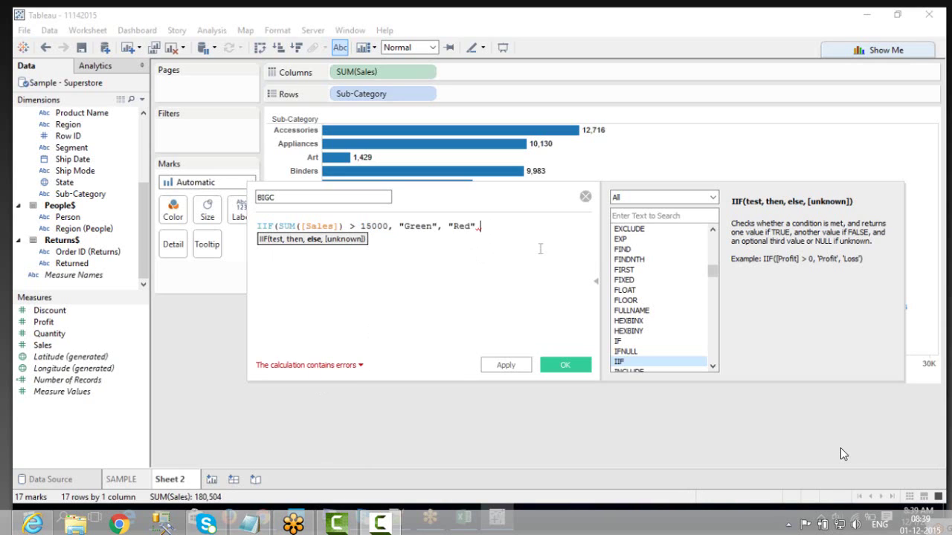
{"action": "key", "text": "BackSpace"}
{"action": "type", "text": ")"}
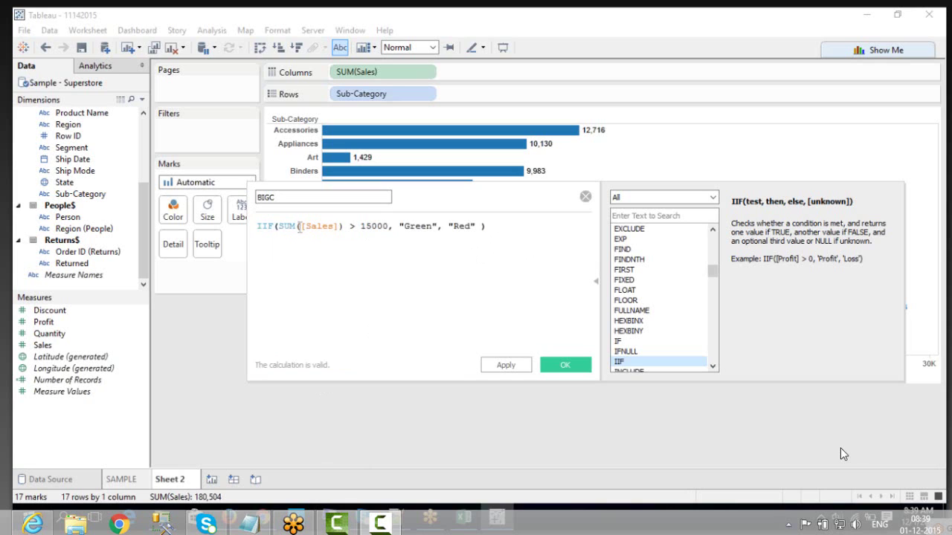
{"action": "left_click_drag", "start_coordinate": [278, 227], "coordinate": [255, 227]}
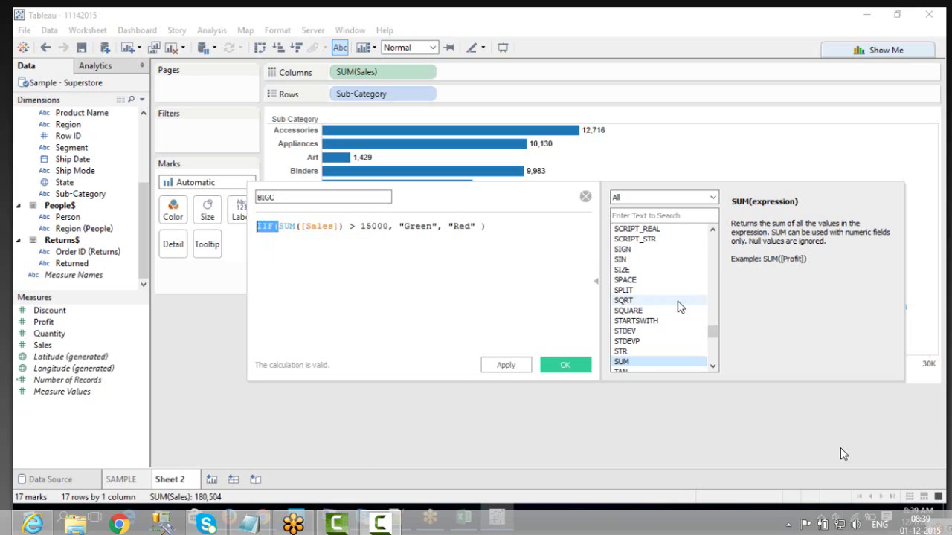
{"action": "left_click", "coordinate": [342, 257]}
{"action": "left_click", "coordinate": [261, 226]}
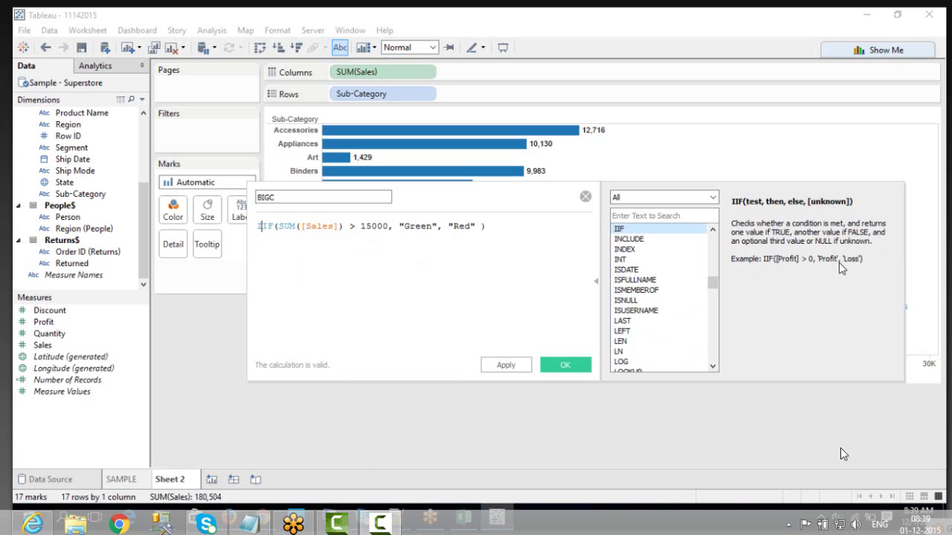
{"action": "left_click", "coordinate": [551, 288]}
{"action": "left_click", "coordinate": [522, 369]}
{"action": "left_click", "coordinate": [552, 368]}
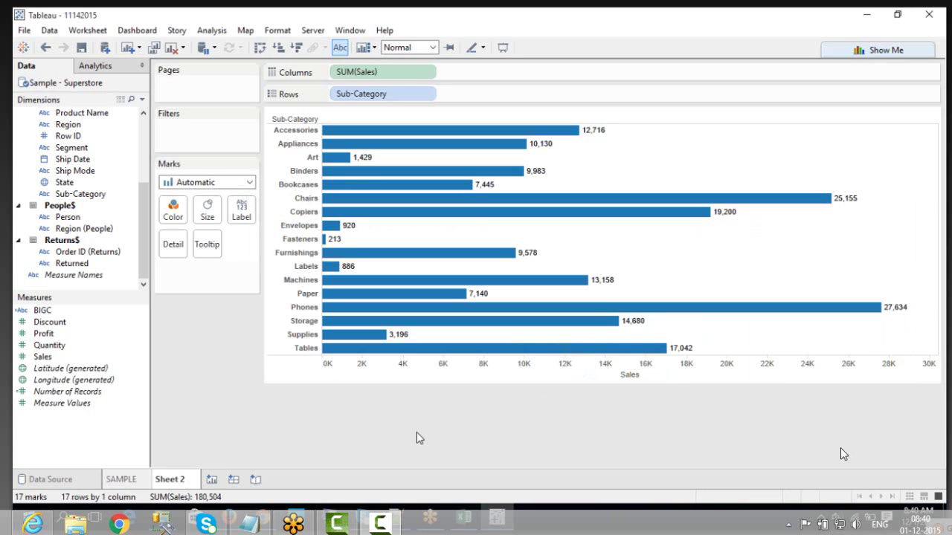
{"action": "left_click", "coordinate": [57, 316]}
{"action": "right_click", "coordinate": [57, 315]}
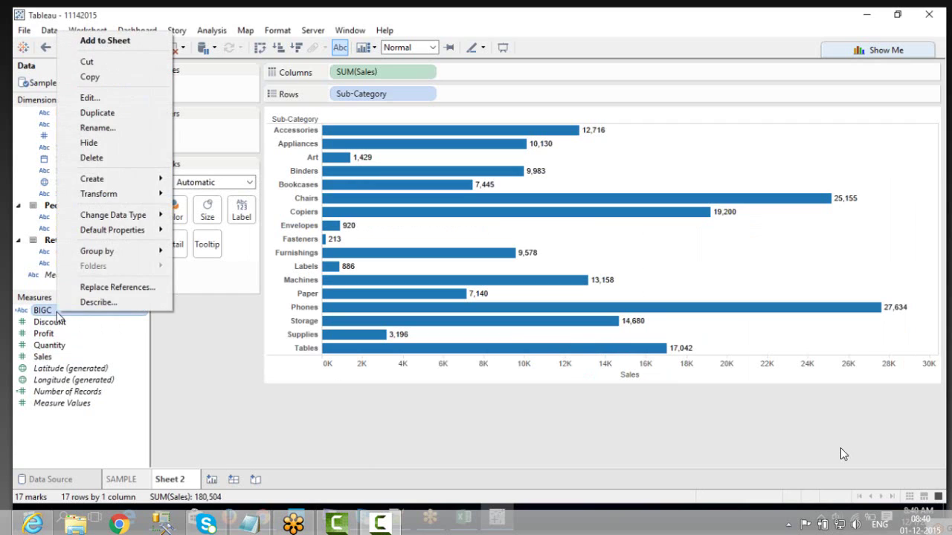
{"action": "left_click", "coordinate": [92, 98]}
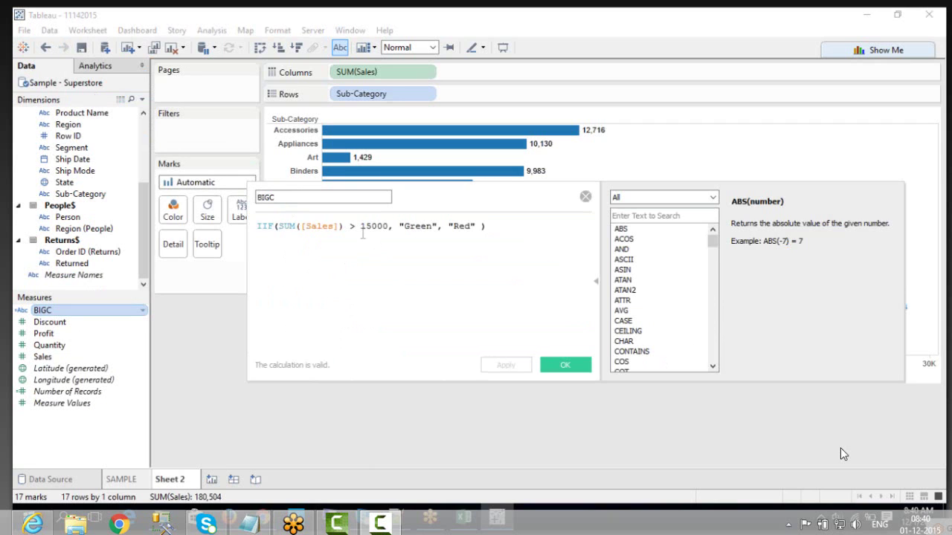
{"action": "double_click", "coordinate": [415, 226]}
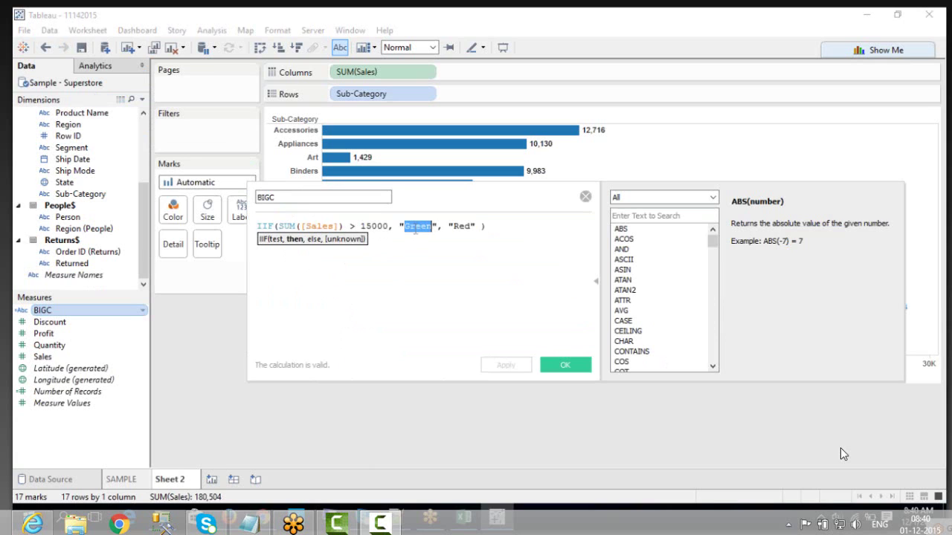
{"action": "double_click", "coordinate": [451, 226]}
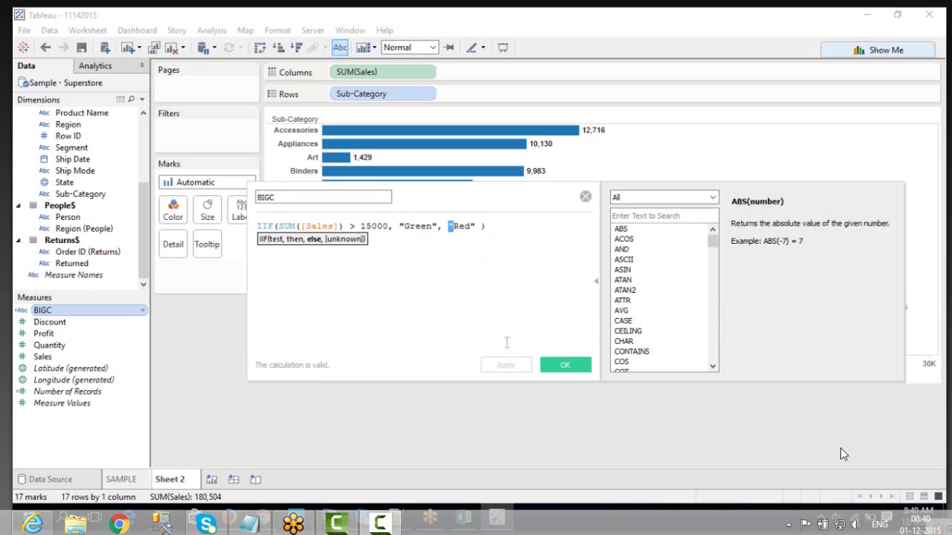
{"action": "left_click", "coordinate": [559, 368]}
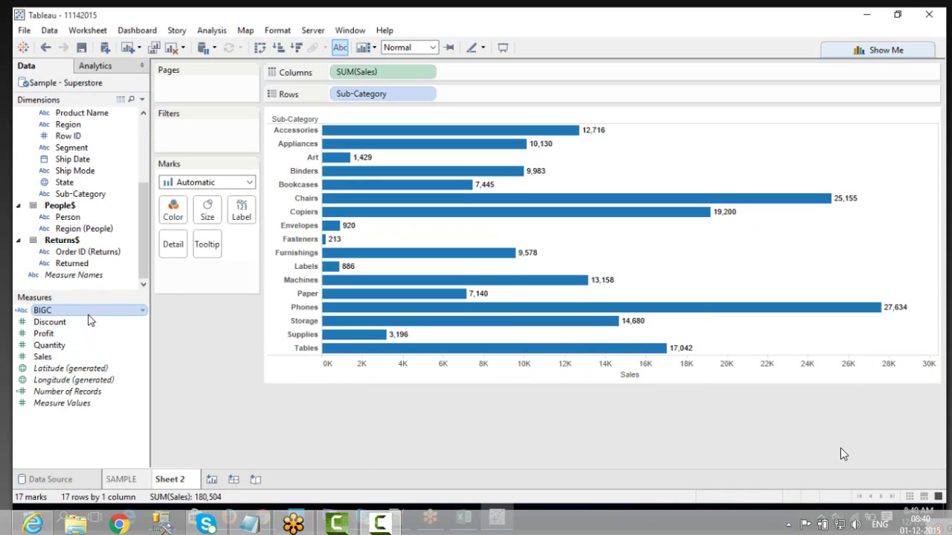
Step: Colour the bars by BIGC, assigning green to the Green value and red to the Red value
{"action": "left_click_drag", "start_coordinate": [88, 320], "coordinate": [173, 211]}
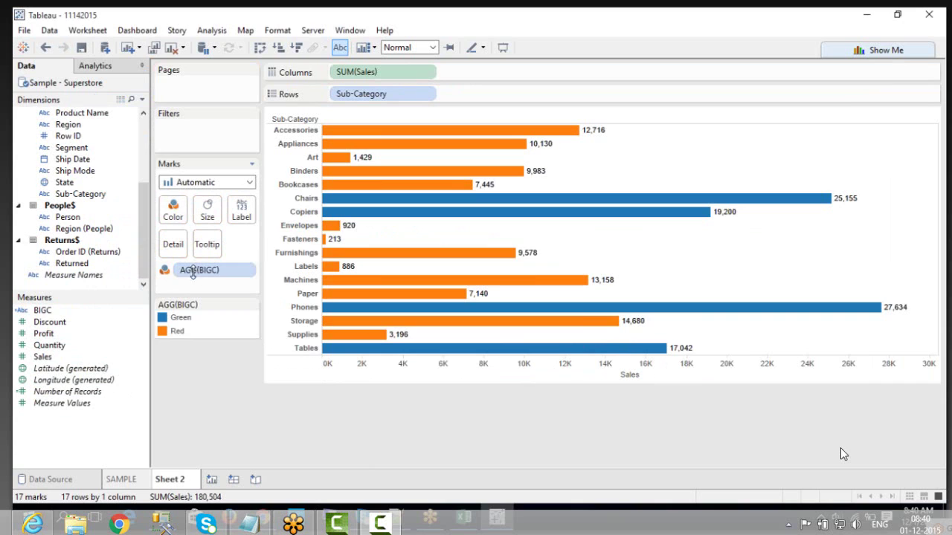
{"action": "left_click", "coordinate": [180, 318]}
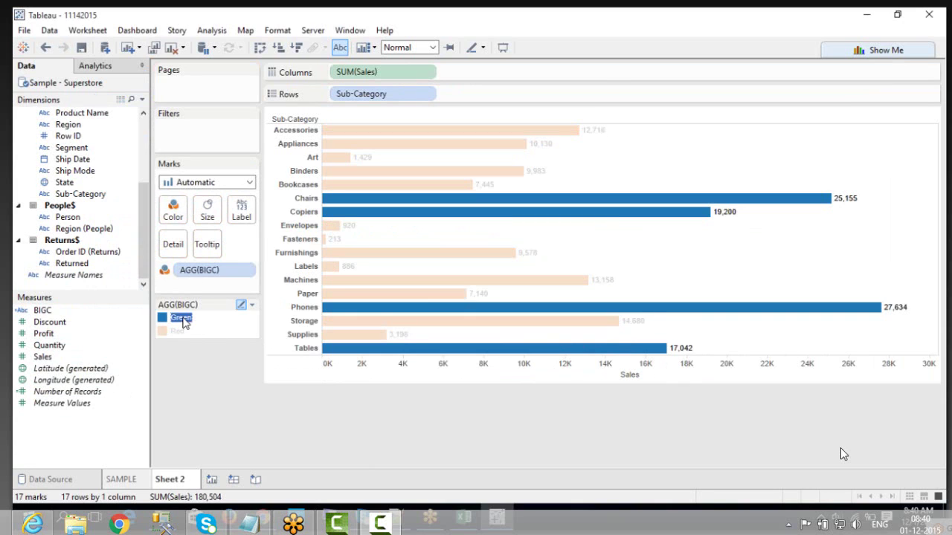
{"action": "right_click", "coordinate": [184, 323]}
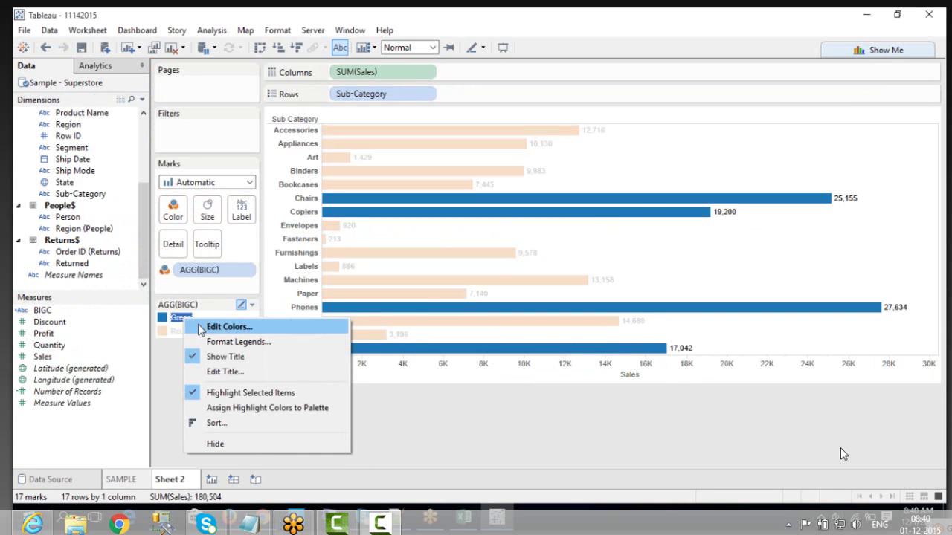
{"action": "left_click", "coordinate": [201, 326]}
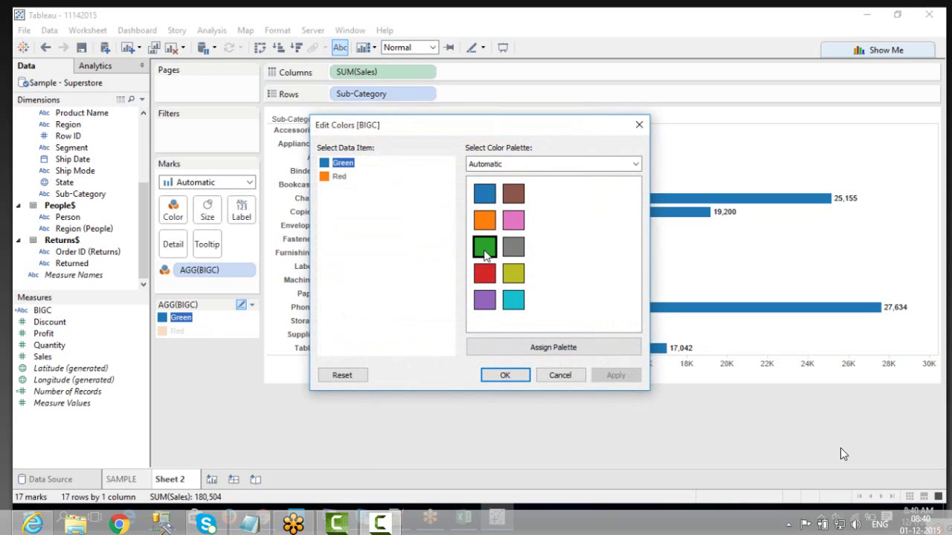
{"action": "left_click", "coordinate": [484, 253]}
{"action": "left_click", "coordinate": [339, 177]}
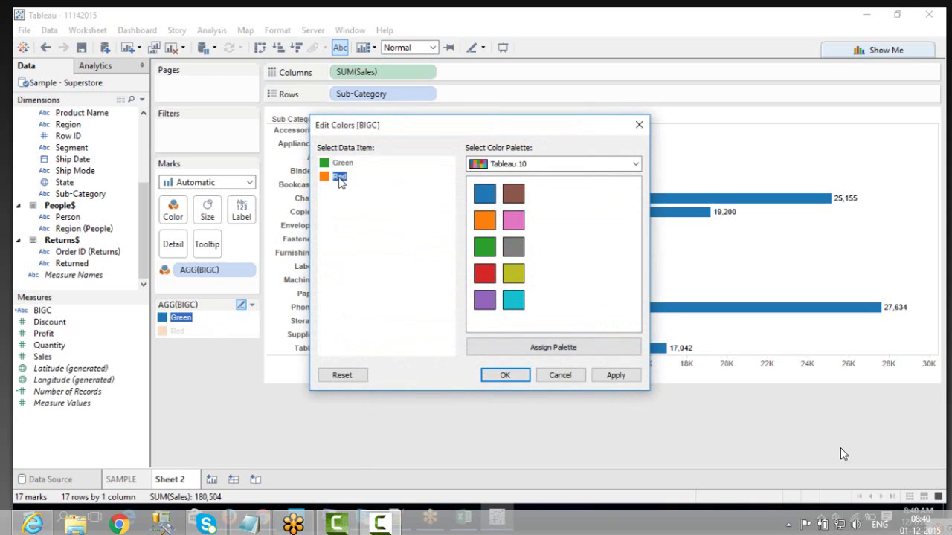
{"action": "left_click", "coordinate": [484, 272]}
{"action": "left_click", "coordinate": [616, 376]}
{"action": "left_click", "coordinate": [510, 377]}
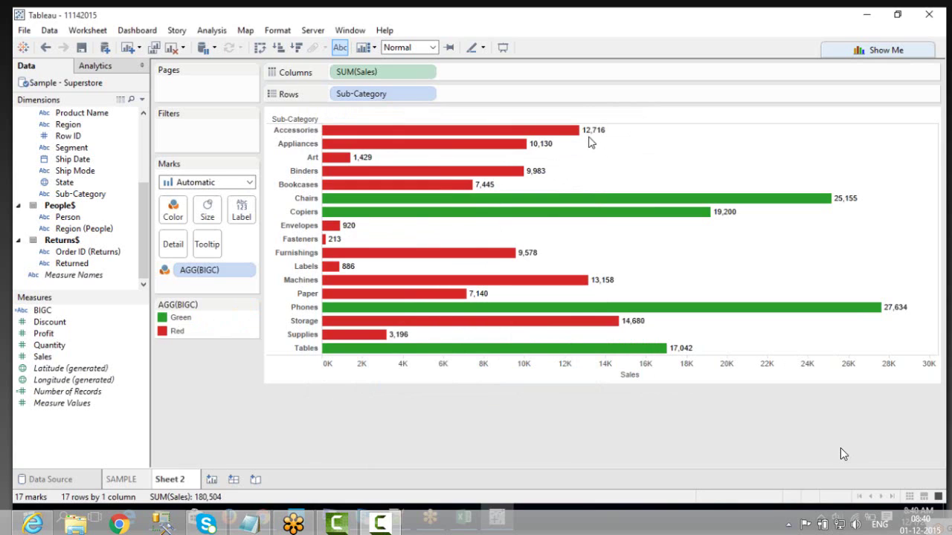
{"action": "mouse_move", "coordinate": [732, 207]}
{"action": "left_click", "coordinate": [467, 516]}
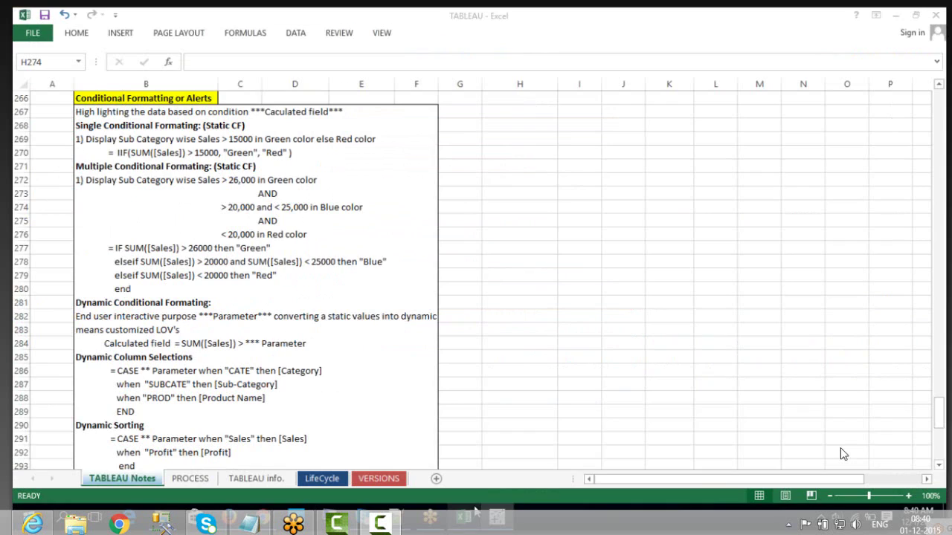
{"action": "double_click", "coordinate": [214, 152]}
{"action": "key", "text": "Right"}
{"action": "key", "text": "Right"}
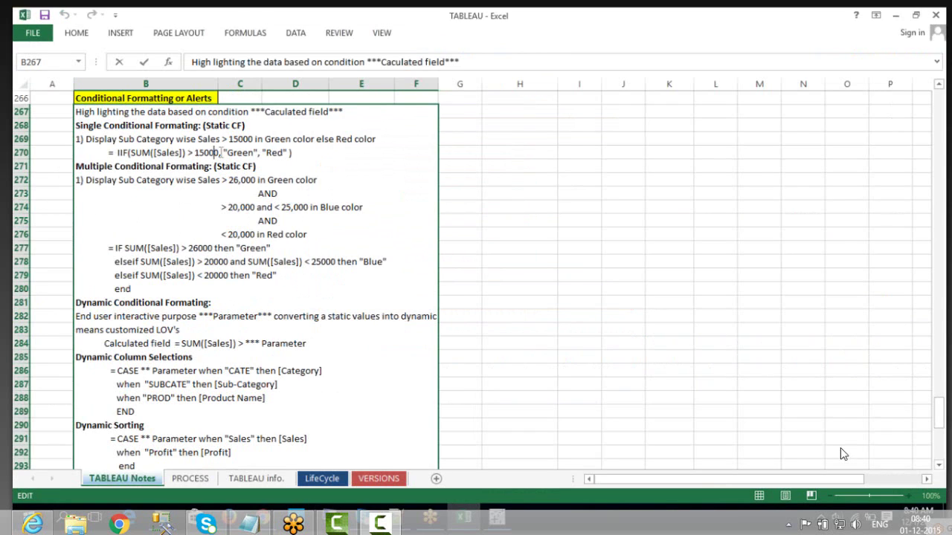
{"action": "key", "text": "ctrl+shift+Left"}
{"action": "key", "text": "ctrl+shift+Left"}
{"action": "left_click_drag", "start_coordinate": [169, 152], "coordinate": [117, 152]}
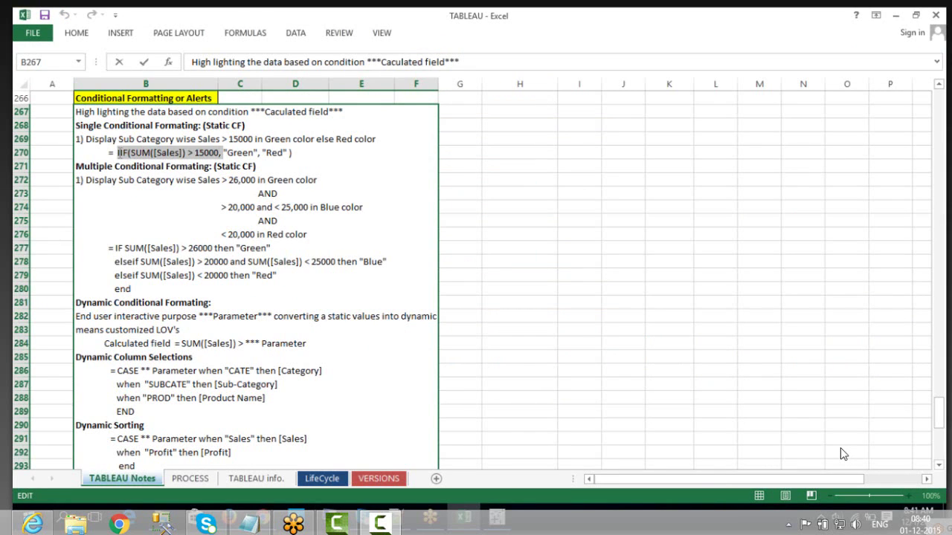
{"action": "left_click", "coordinate": [239, 153]}
{"action": "double_click", "coordinate": [240, 152]}
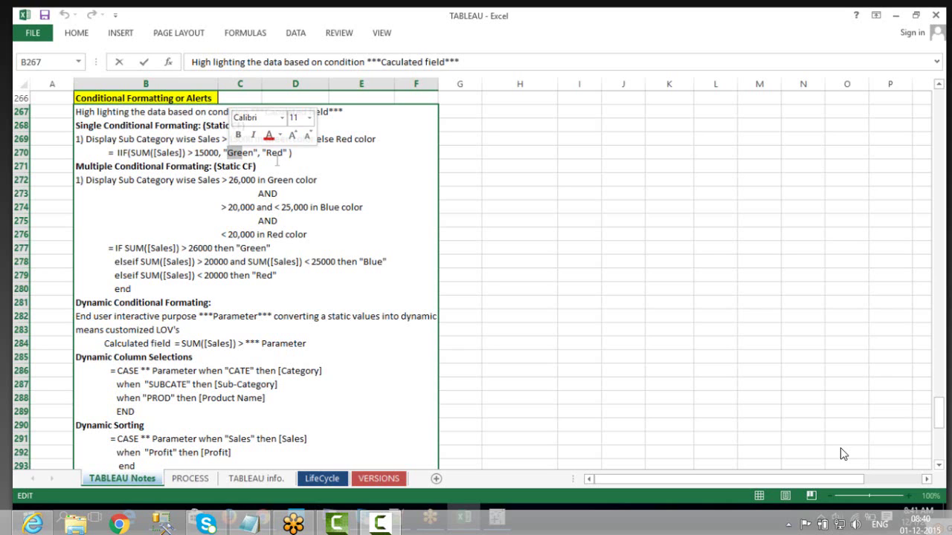
{"action": "left_click_drag", "start_coordinate": [271, 152], "coordinate": [277, 153]}
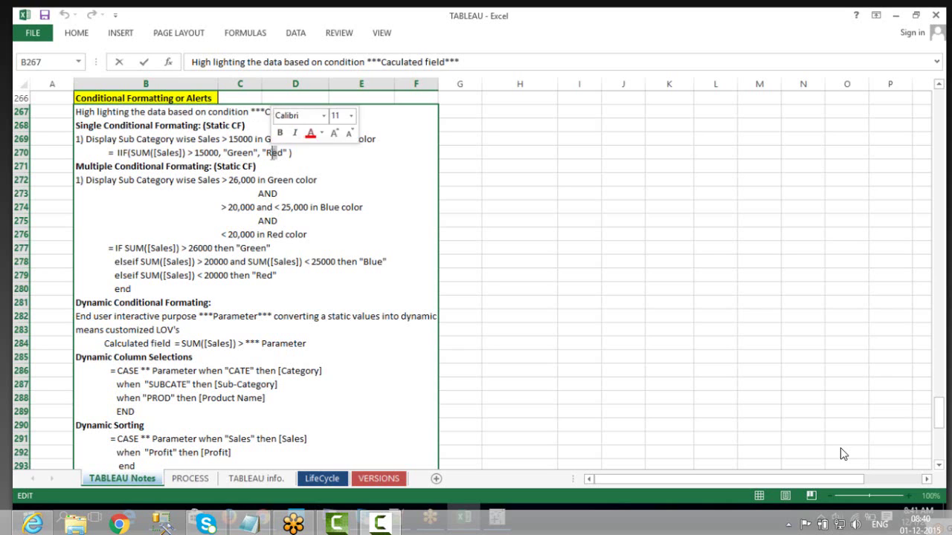
{"action": "left_click", "coordinate": [497, 519]}
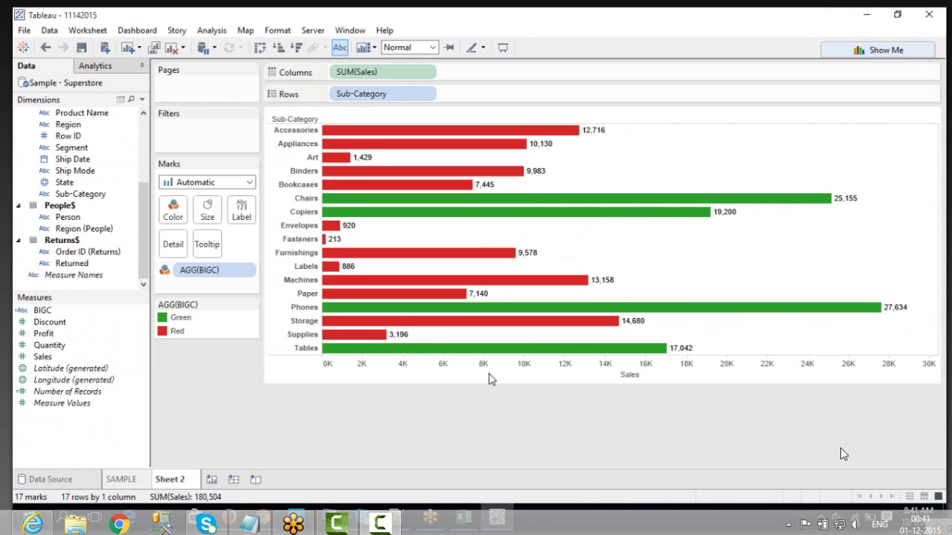
Step: Swap rows and columns so the sub-category bars stand vertically, then return to the Excel notes
{"action": "left_click", "coordinate": [260, 51]}
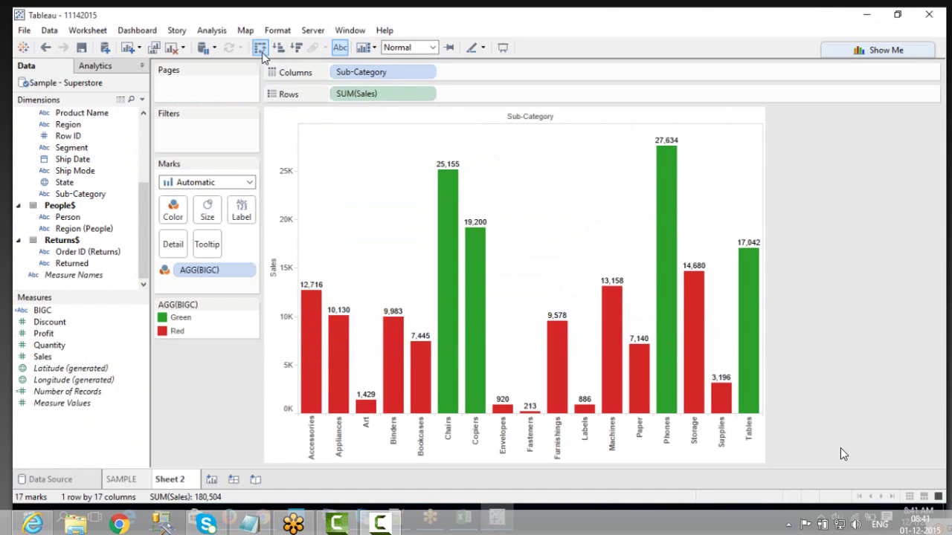
{"action": "left_click", "coordinate": [459, 518]}
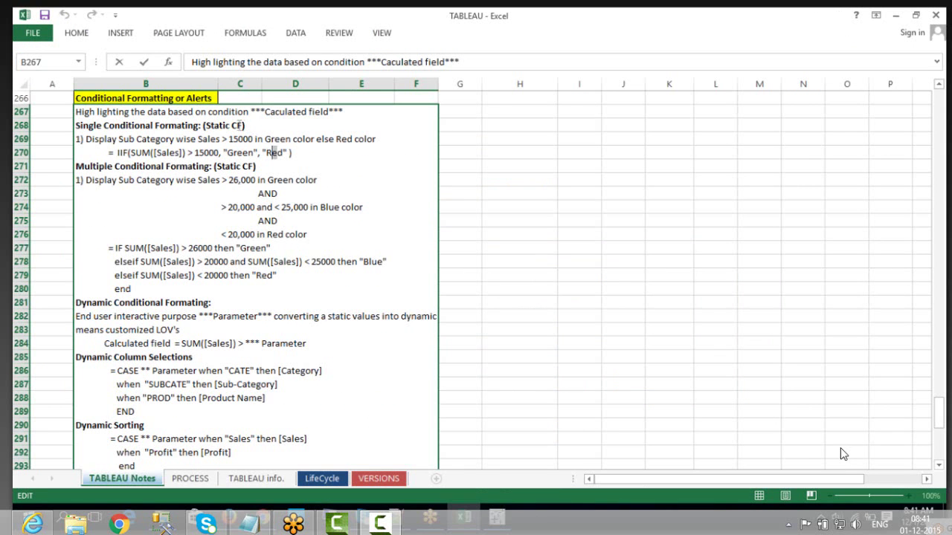
Step: Select the Static CF heading in the notes, then click off to an empty cell
{"action": "left_click_drag", "start_coordinate": [238, 125], "coordinate": [204, 124]}
{"action": "left_click_drag", "start_coordinate": [459, 302], "coordinate": [532, 215]}
{"action": "left_click", "coordinate": [532, 215]}
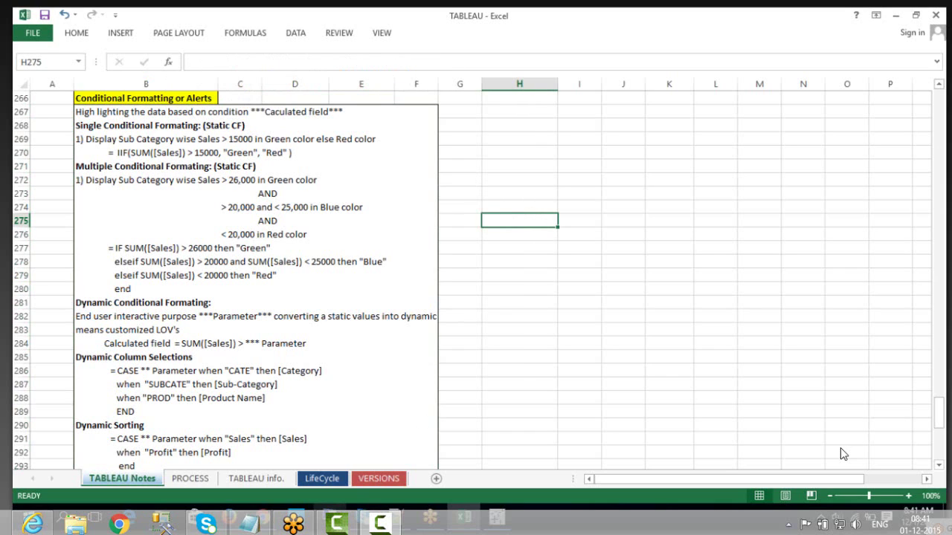
{"action": "left_click", "coordinate": [554, 320]}
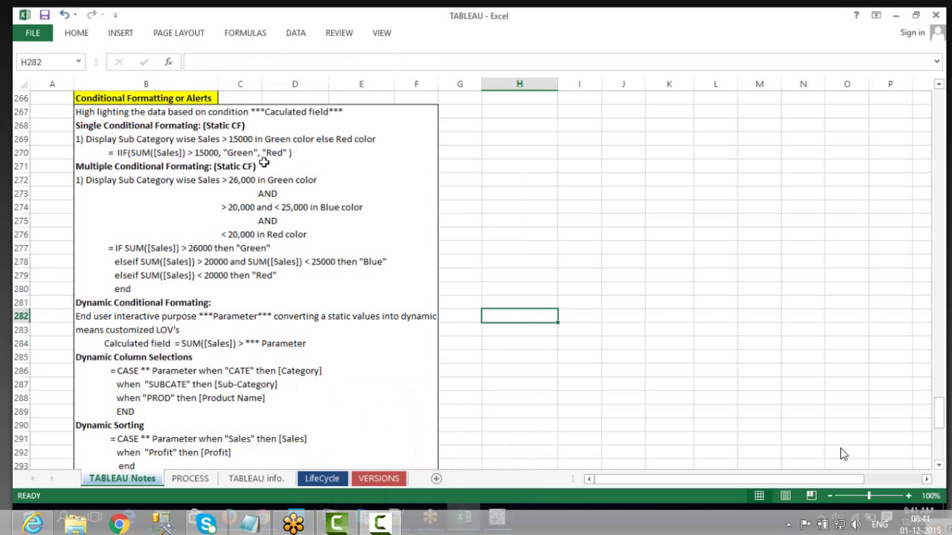
Step: Compare IIF in the single-condition formula with IF in the multiple-condition formula, then return to Tableau
{"action": "left_click", "coordinate": [165, 148]}
{"action": "double_click", "coordinate": [165, 149]}
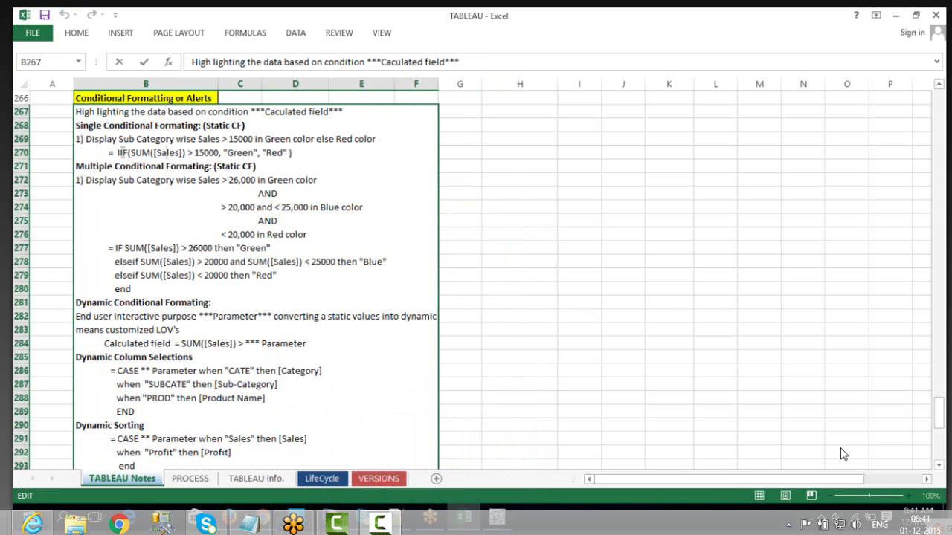
{"action": "key", "text": "ctrl+shift+Left"}
{"action": "left_click_drag", "start_coordinate": [128, 152], "coordinate": [118, 153]}
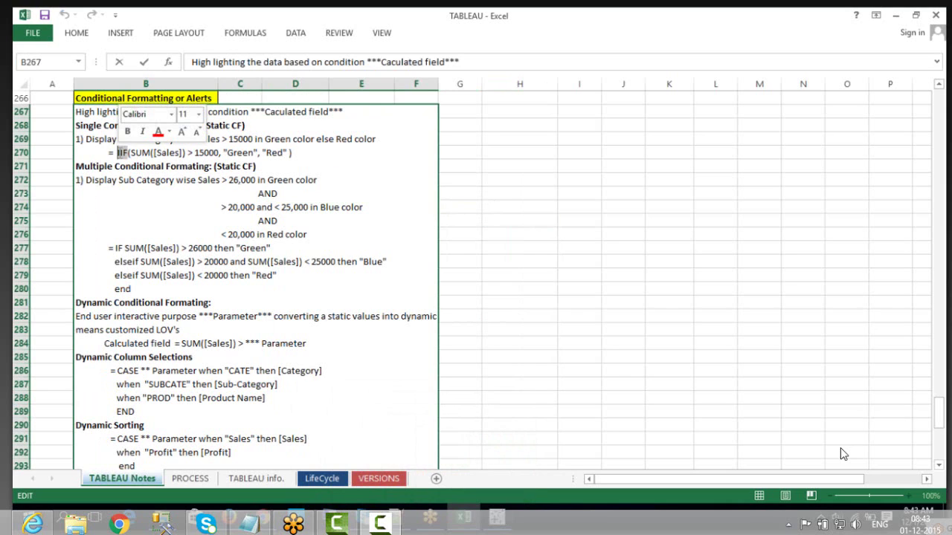
{"action": "left_click_drag", "start_coordinate": [126, 247], "coordinate": [119, 248]}
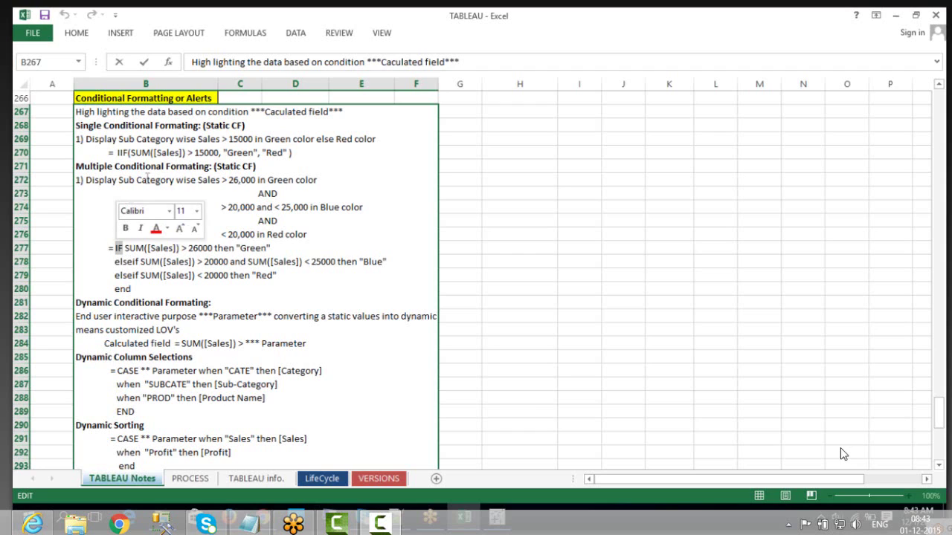
{"action": "left_click_drag", "start_coordinate": [128, 153], "coordinate": [116, 152]}
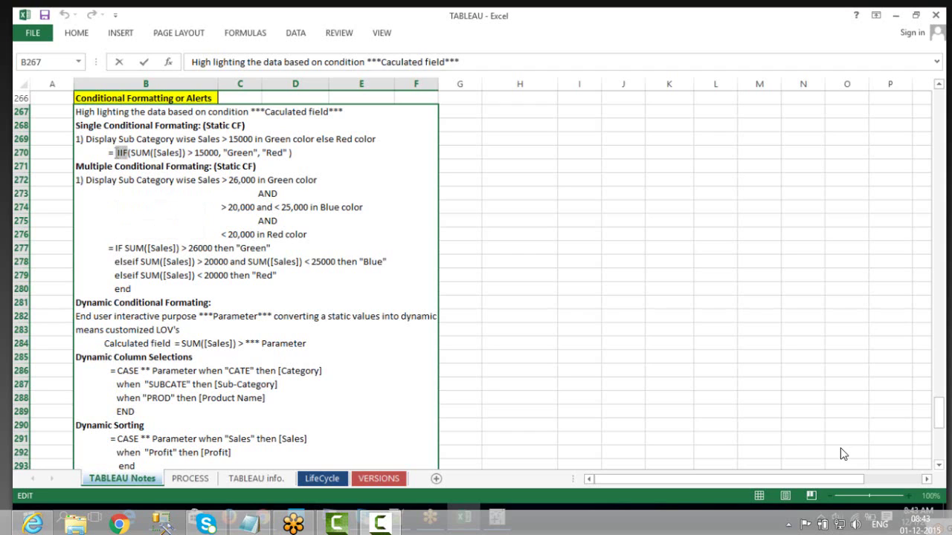
{"action": "left_click_drag", "start_coordinate": [124, 247], "coordinate": [115, 247]}
{"action": "left_click", "coordinate": [593, 261]}
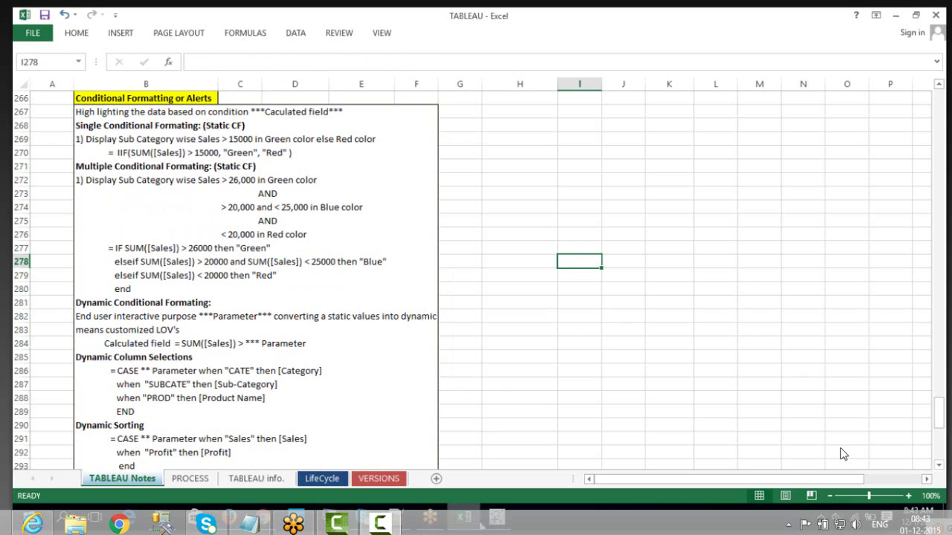
{"action": "key", "text": "alt+Tab"}
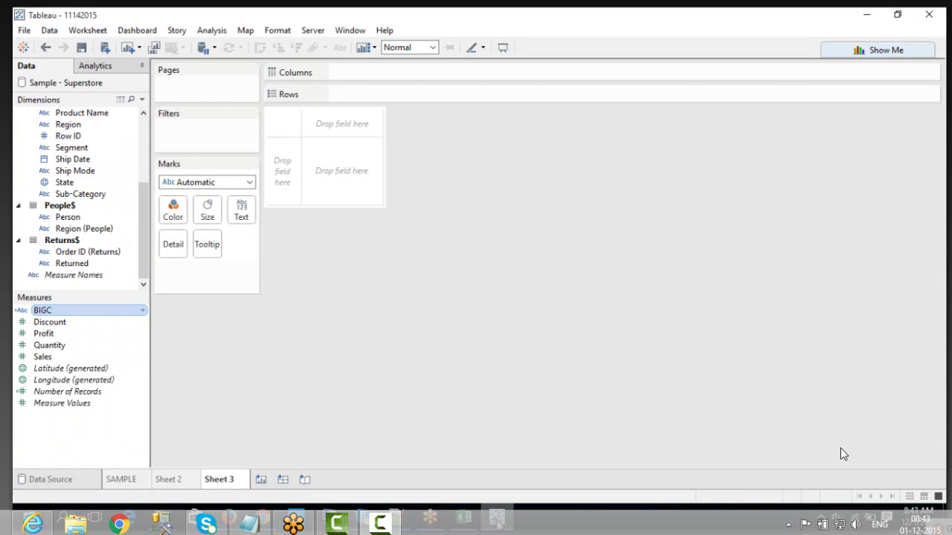
Step: Rename the BIGC calculated field to SINGLE CF
{"action": "right_click", "coordinate": [90, 315]}
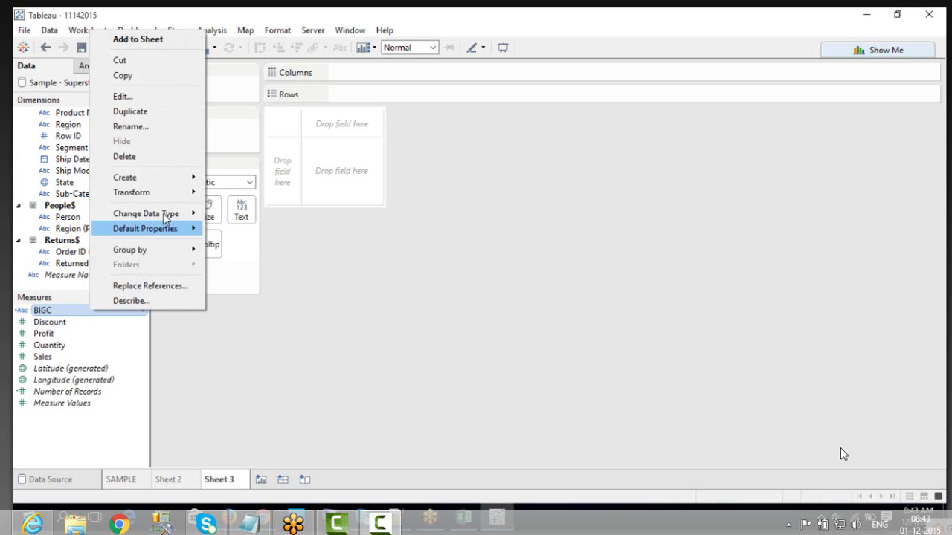
{"action": "mouse_move", "coordinate": [171, 191]}
{"action": "left_click", "coordinate": [138, 126]}
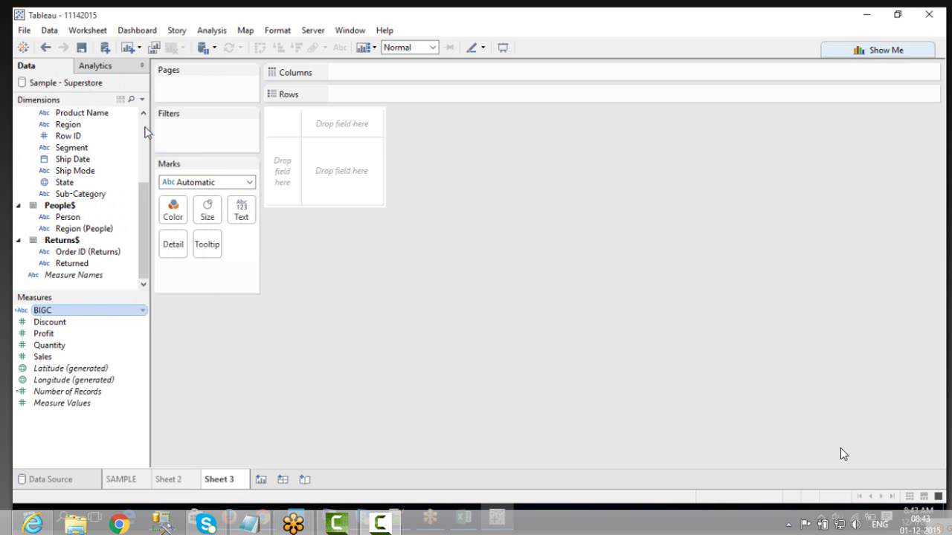
{"action": "type", "text": "SIN"}
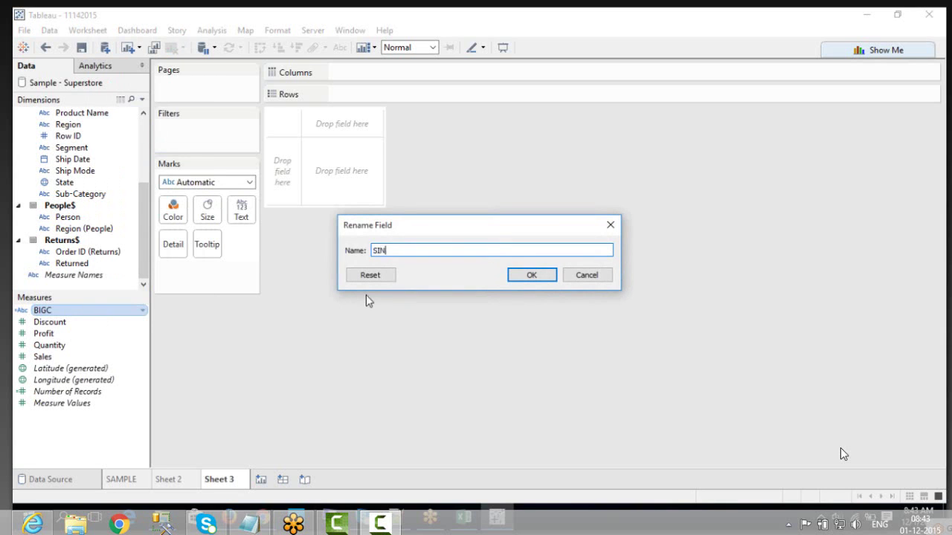
{"action": "type", "text": "GLE CF"}
{"action": "left_click", "coordinate": [527, 276]}
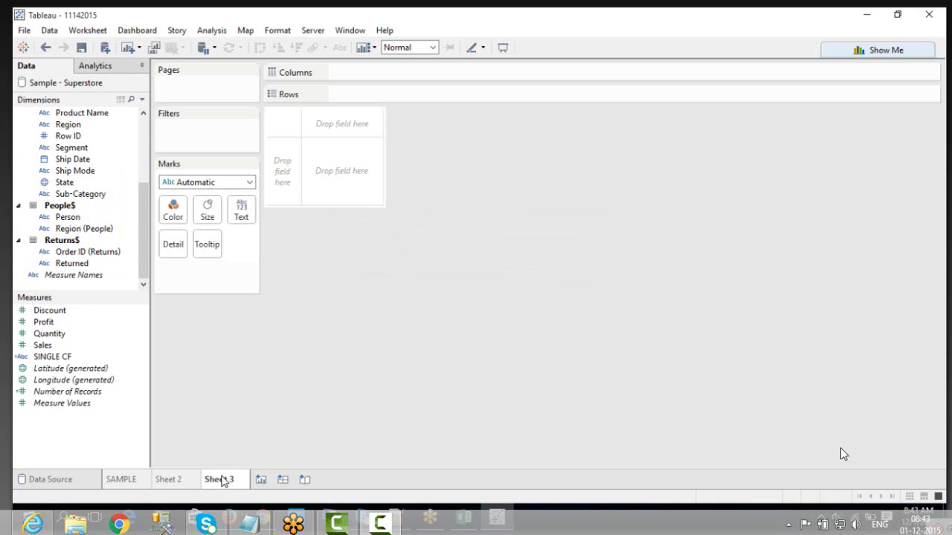
{"action": "right_click", "coordinate": [101, 455]}
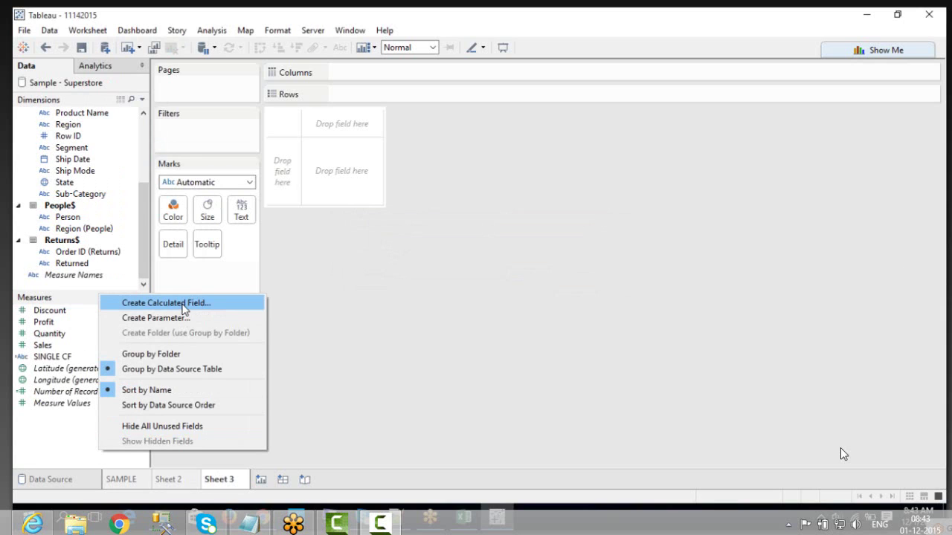
Step: Create a new calculated field via Analysis > Create Calculated Field and name it MULTIPLE CF
{"action": "right_click", "coordinate": [66, 440]}
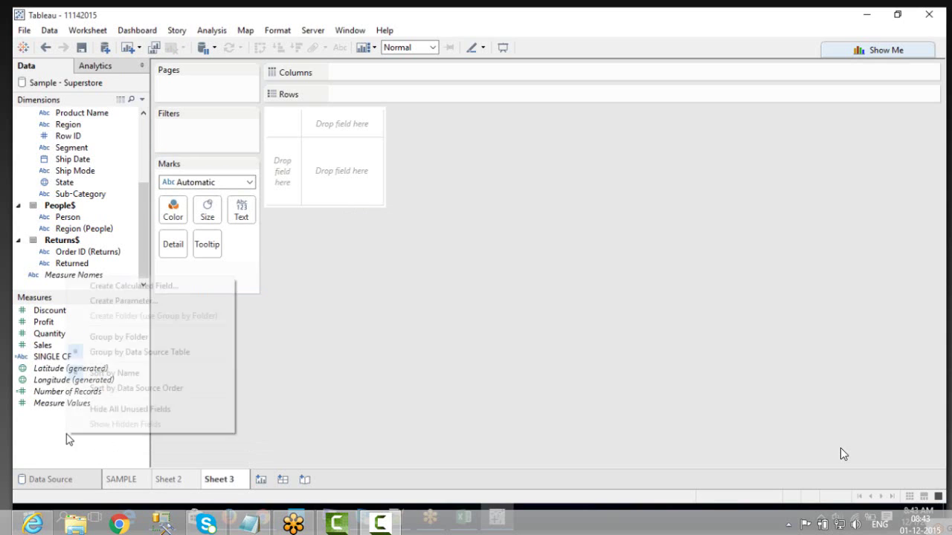
{"action": "left_click", "coordinate": [161, 286]}
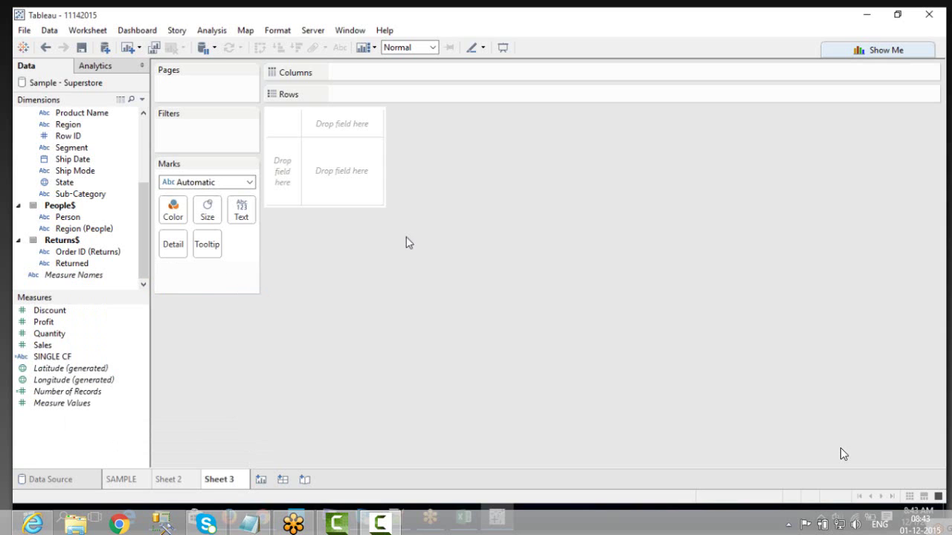
{"action": "left_click", "coordinate": [212, 30]}
{"action": "mouse_move", "coordinate": [256, 194]}
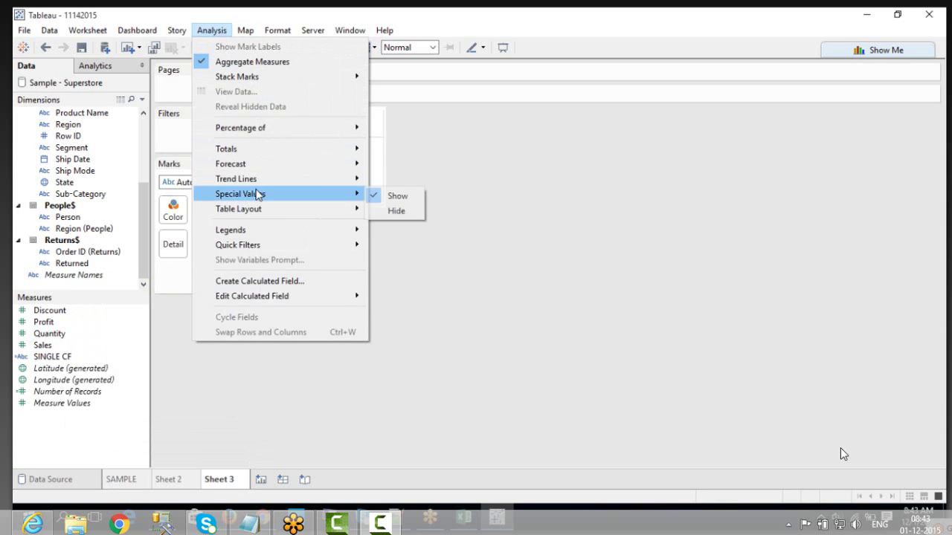
{"action": "left_click", "coordinate": [295, 283]}
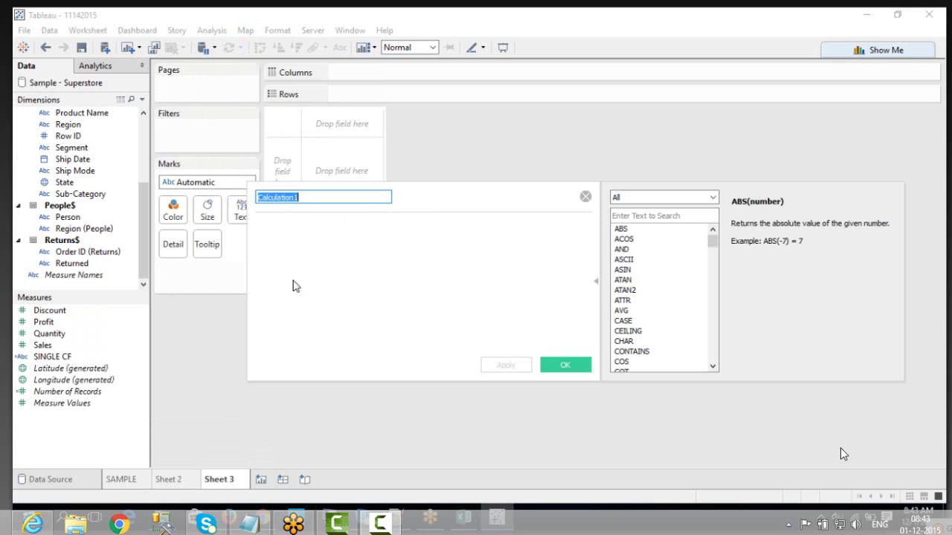
{"action": "type", "text": "MULTIPLE CF"}
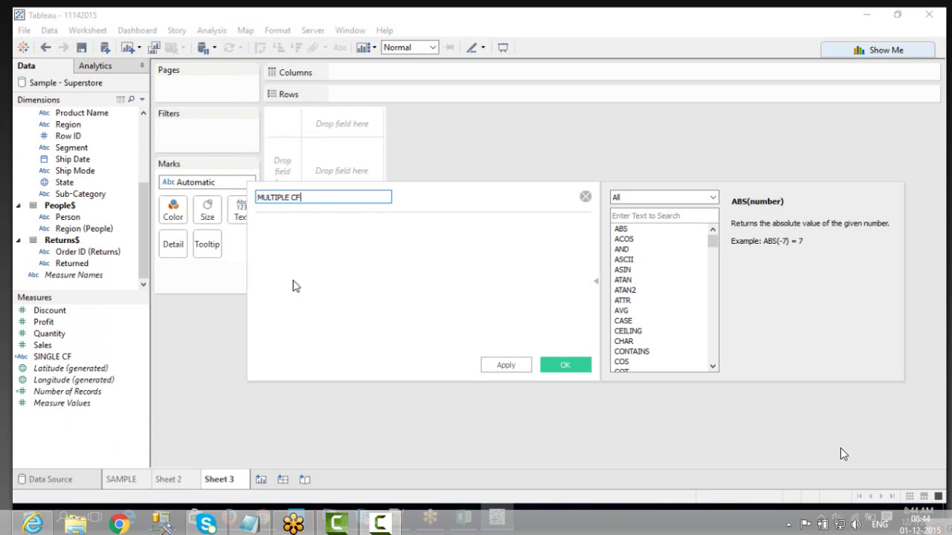
{"action": "left_click", "coordinate": [293, 280]}
Step: In cell B267, review the formula lines: SUM([Sales]) > 26000 Green, 20000–25000 Blue, else Red
{"action": "left_click", "coordinate": [463, 517]}
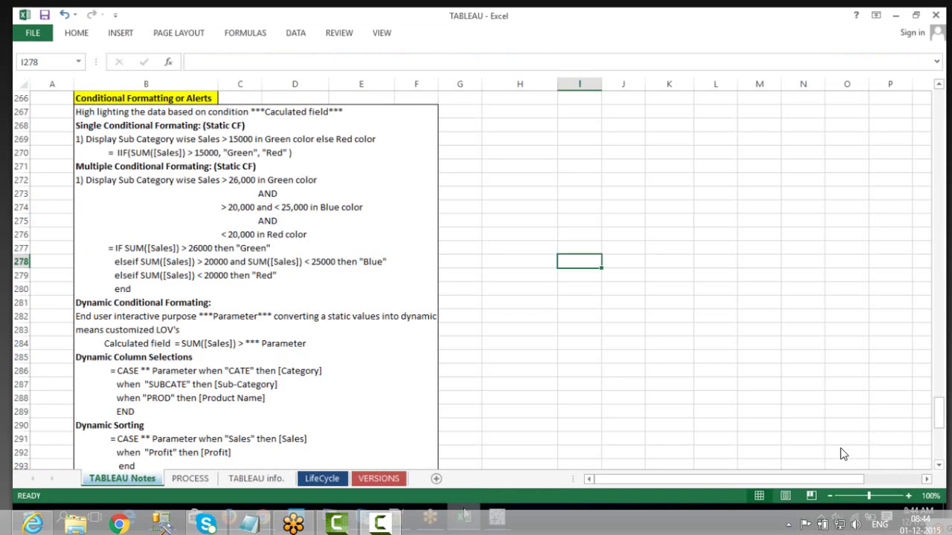
{"action": "double_click", "coordinate": [126, 248]}
{"action": "left_click_drag", "start_coordinate": [125, 249], "coordinate": [216, 248]}
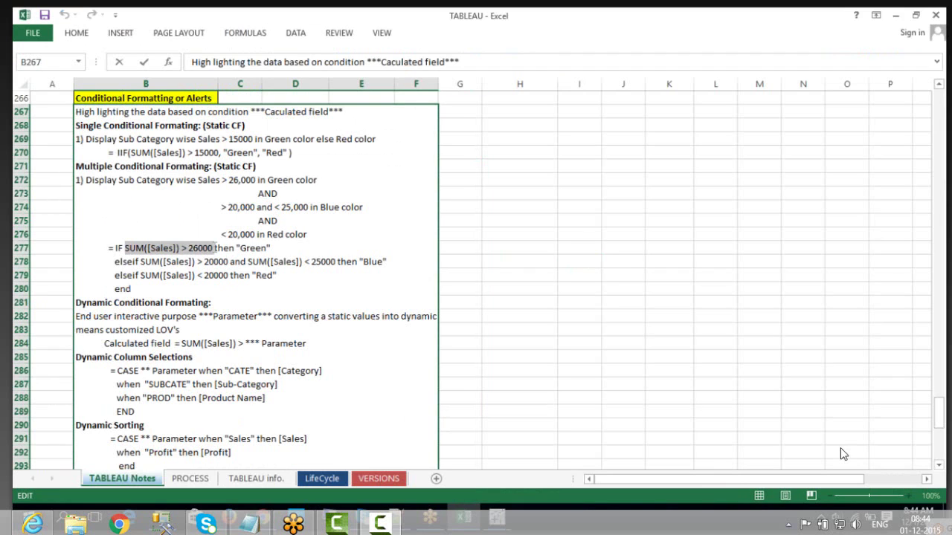
{"action": "left_click_drag", "start_coordinate": [245, 248], "coordinate": [255, 249]}
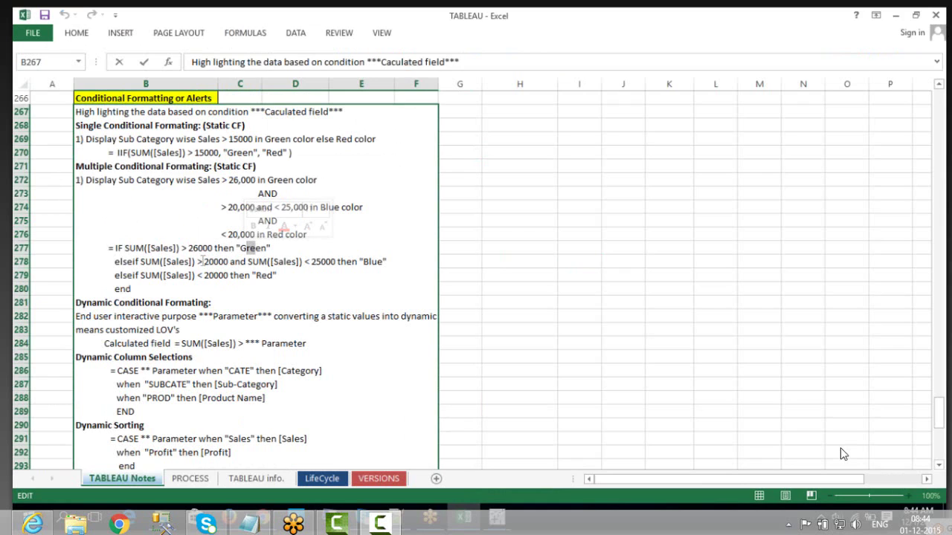
{"action": "left_click_drag", "start_coordinate": [203, 261], "coordinate": [335, 265]}
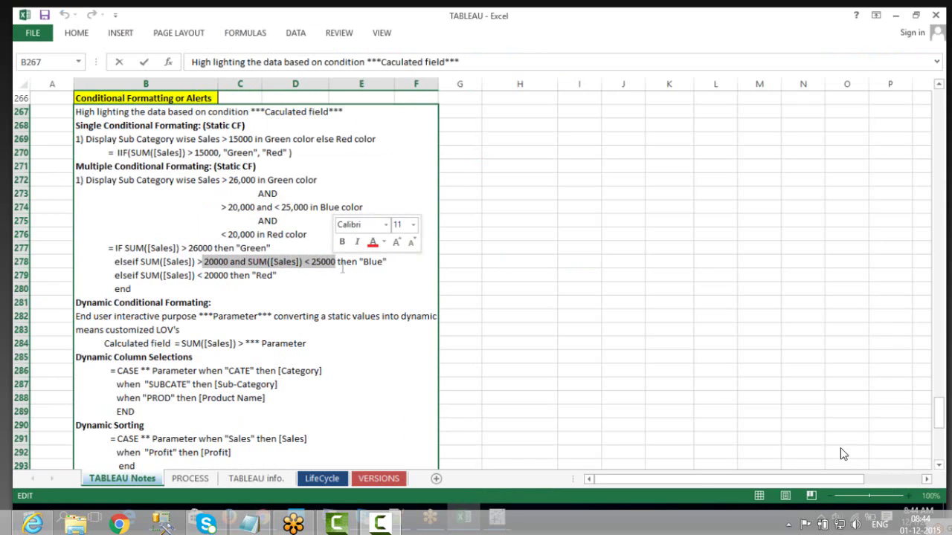
{"action": "left_click_drag", "start_coordinate": [383, 262], "coordinate": [363, 261]}
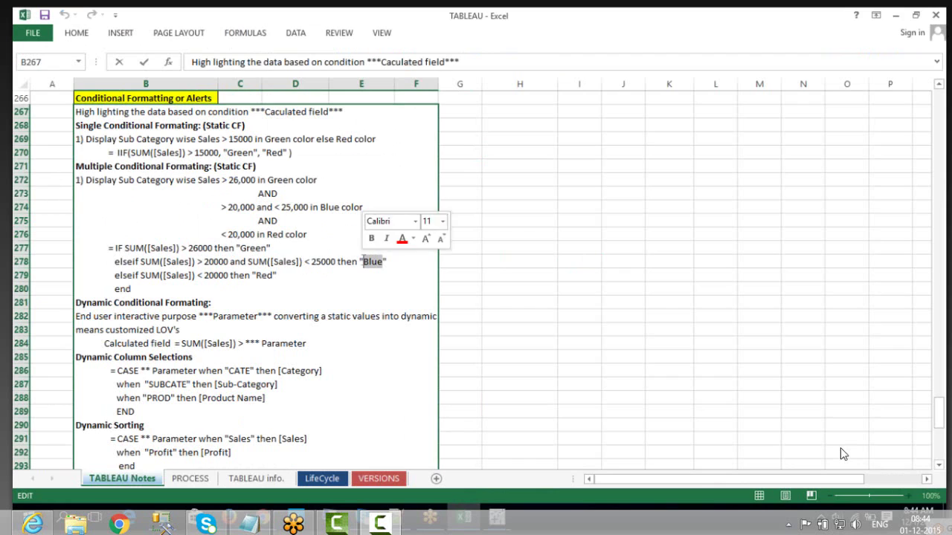
{"action": "left_click_drag", "start_coordinate": [197, 275], "coordinate": [251, 275]}
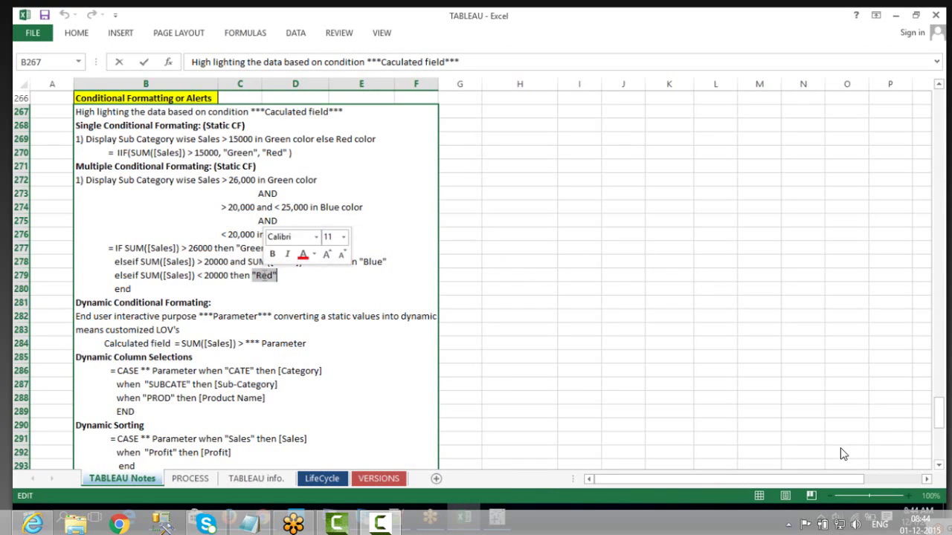
{"action": "left_click", "coordinate": [598, 272]}
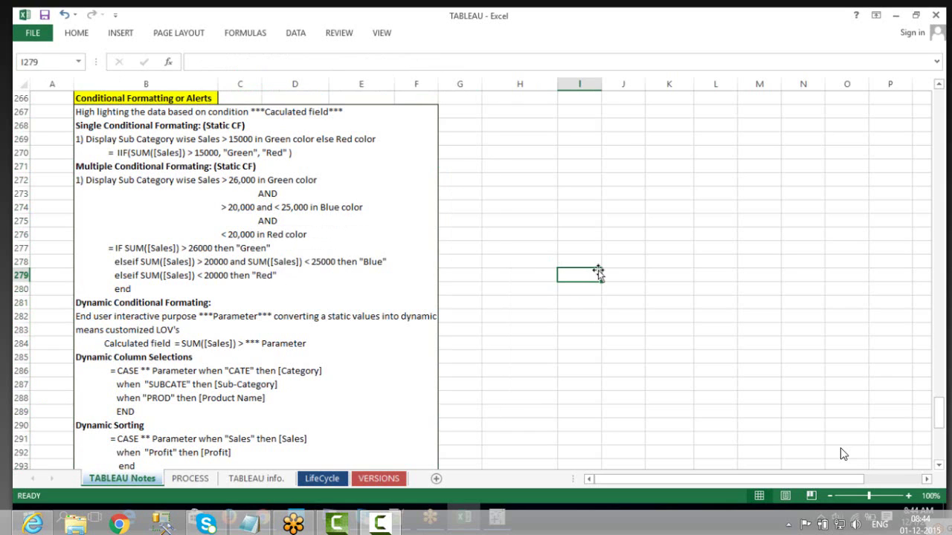
Step: Review the requirement text: above 26,000, between 20,000 and 25,000, and below 20,000 Red
{"action": "double_click", "coordinate": [318, 234]}
{"action": "left_click_drag", "start_coordinate": [307, 234], "coordinate": [86, 180]}
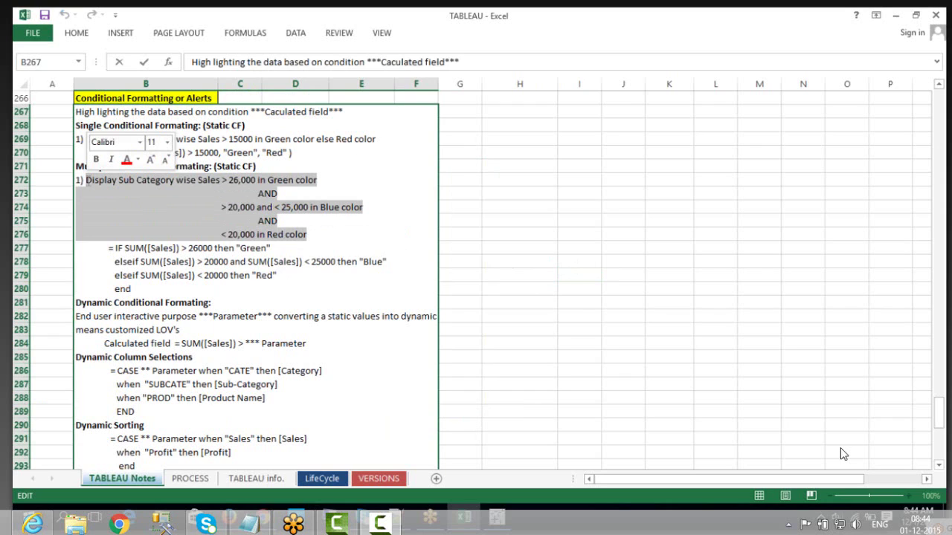
{"action": "left_click_drag", "start_coordinate": [257, 180], "coordinate": [230, 180]}
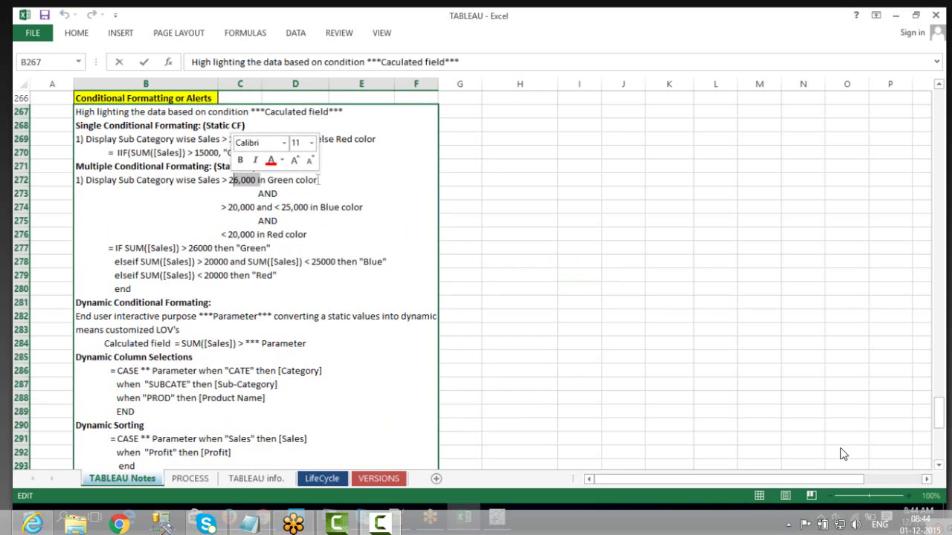
{"action": "left_click_drag", "start_coordinate": [254, 207], "coordinate": [370, 208]}
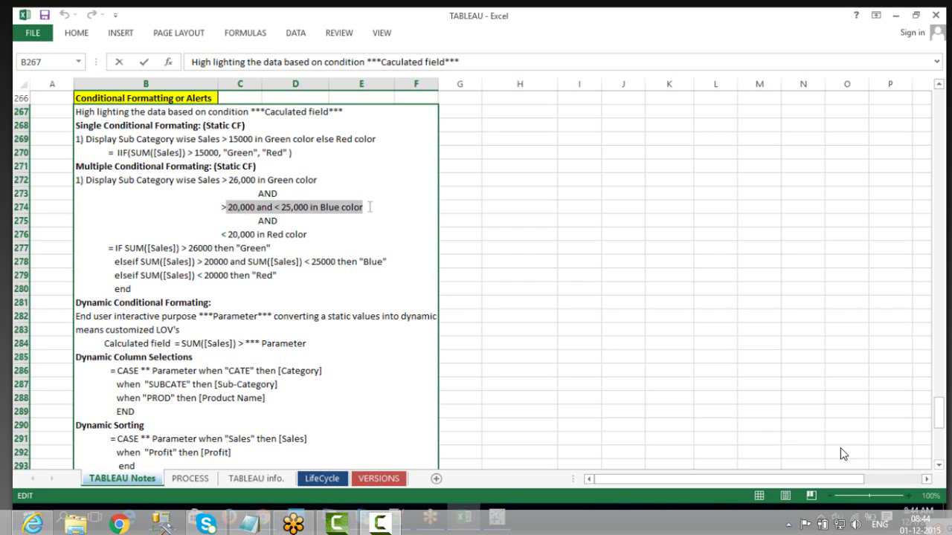
{"action": "left_click_drag", "start_coordinate": [310, 235], "coordinate": [223, 237]}
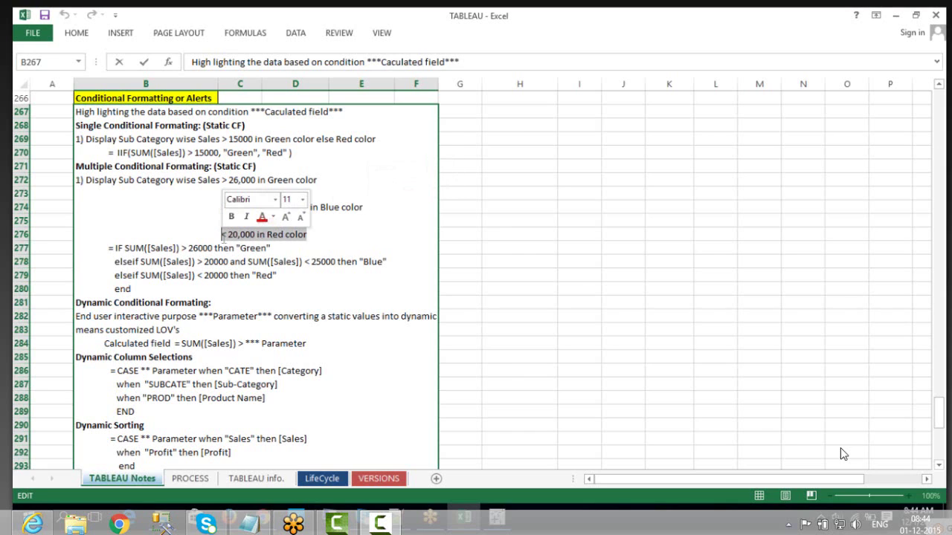
{"action": "left_click", "coordinate": [554, 265]}
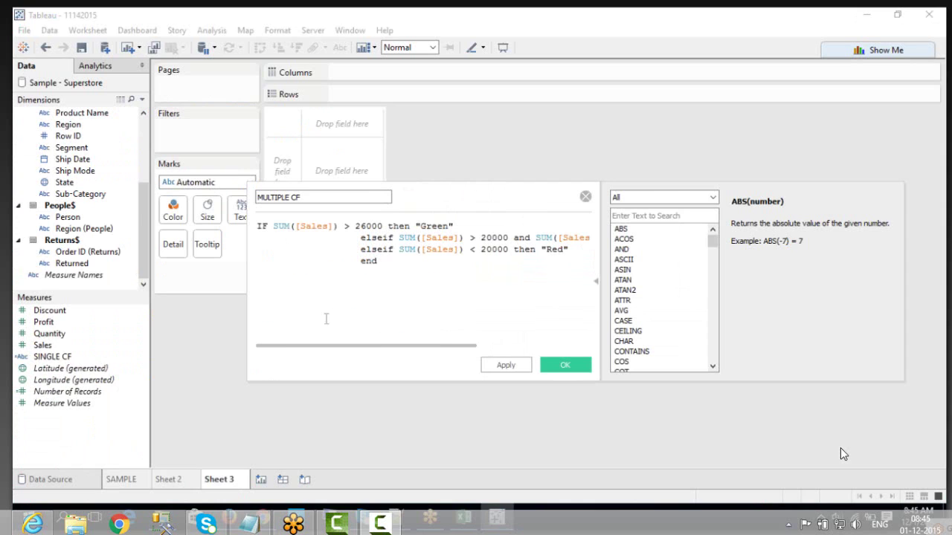
Step: Review the formula's first line, where SUM([Sales]) > 26000 returns Green, and the elseif that follows
{"action": "left_click_drag", "start_coordinate": [271, 238], "coordinate": [262, 226]}
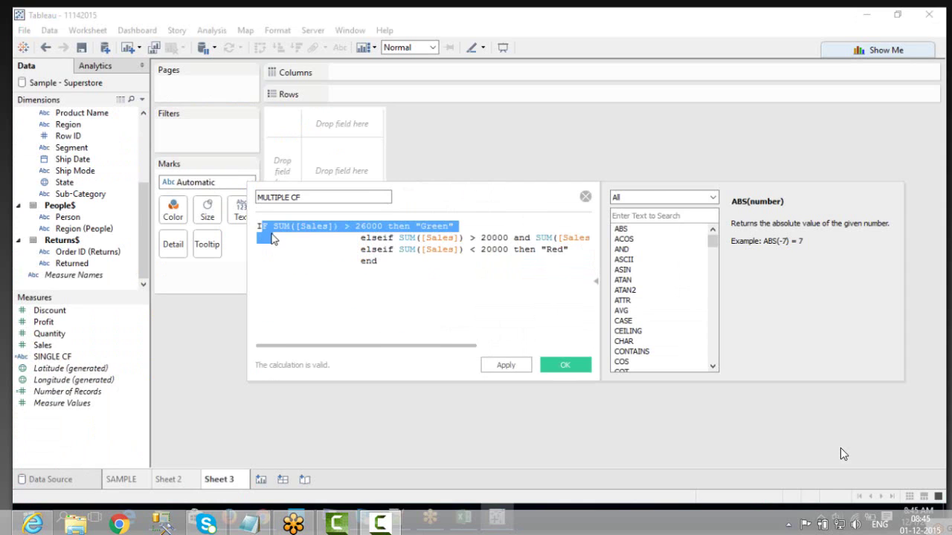
{"action": "left_click", "coordinate": [286, 226]}
{"action": "double_click", "coordinate": [290, 226]}
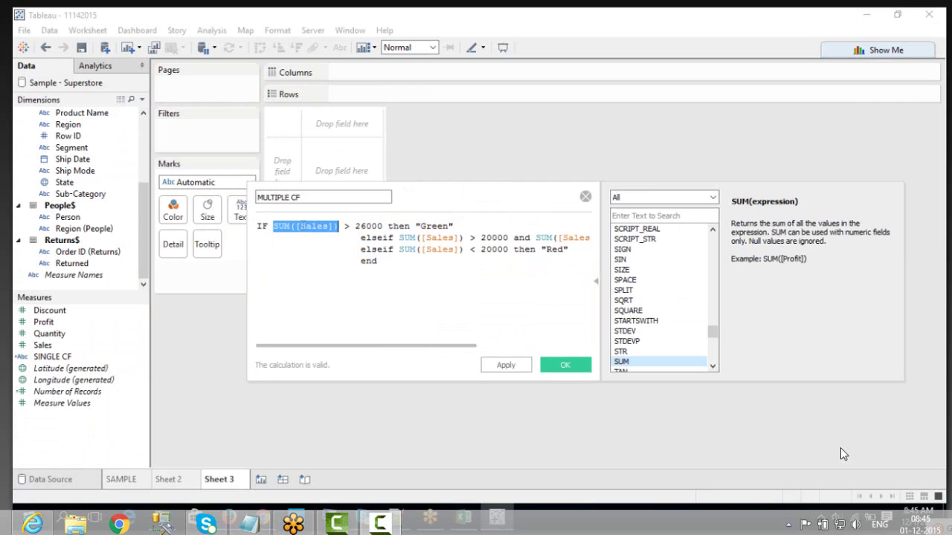
{"action": "key", "text": "Right"}
{"action": "key", "text": "Right"}
{"action": "key", "text": "Right"}
{"action": "key", "text": "Right"}
{"action": "key", "text": "Right"}
{"action": "key", "text": "Right"}
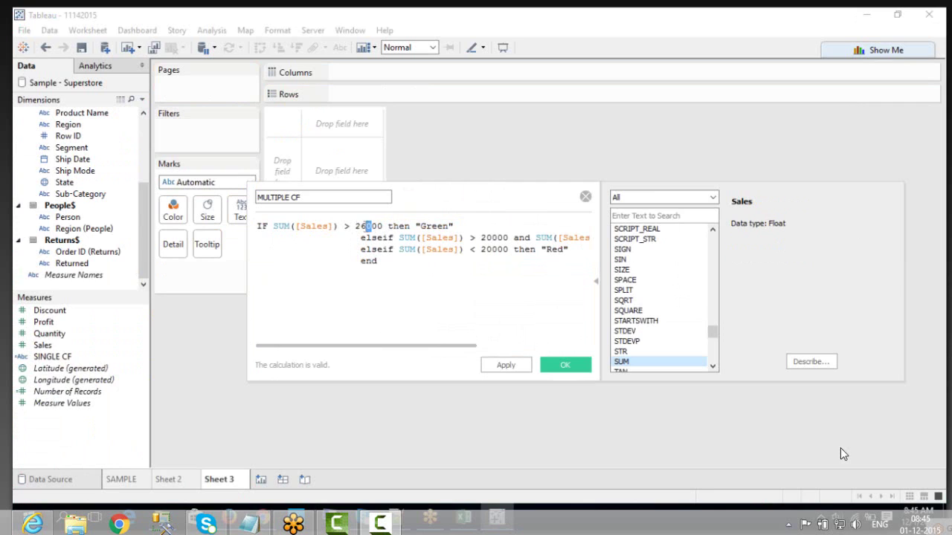
{"action": "key", "text": "Right"}
{"action": "key", "text": "Right"}
{"action": "key", "text": "Right"}
{"action": "key", "text": "Right"}
{"action": "key", "text": "Right"}
{"action": "key", "text": "Right"}
{"action": "key", "text": "Right"}
{"action": "key", "text": "Right"}
{"action": "key", "text": "Right"}
{"action": "key", "text": "Right"}
{"action": "key", "text": "Right"}
{"action": "key", "text": "Right"}
{"action": "key", "text": "Left"}
{"action": "key", "text": "ctrl+shift+Right"}
{"action": "left_click", "coordinate": [383, 238]}
{"action": "double_click", "coordinate": [367, 239]}
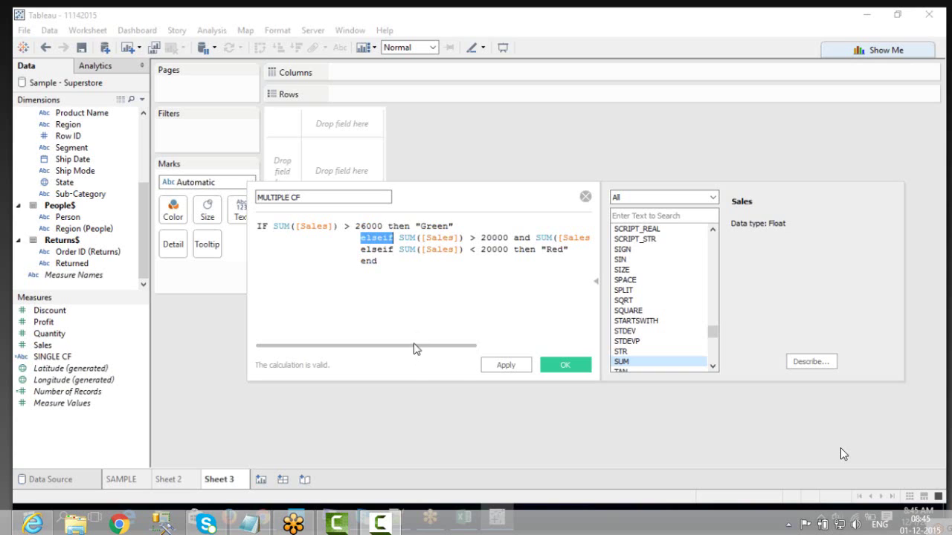
Step: Check the second condition's 20000–25000 bounds returning Blue and the 20000 threshold for Red
{"action": "left_click_drag", "start_coordinate": [417, 346], "coordinate": [467, 346]}
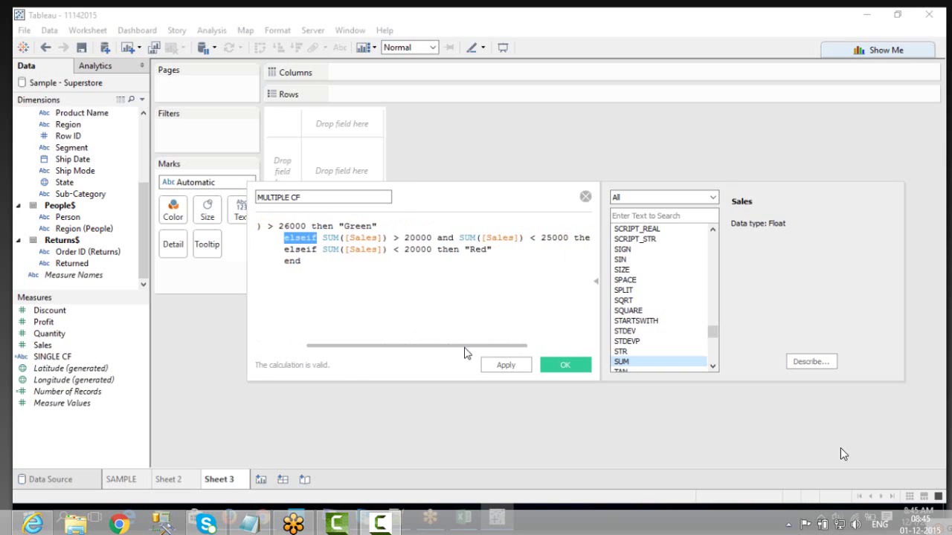
{"action": "left_click", "coordinate": [405, 238]}
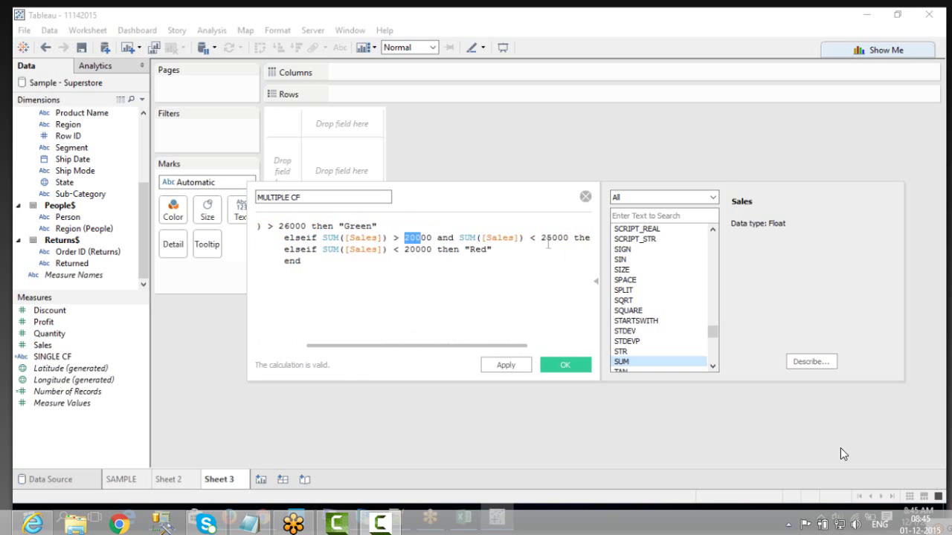
{"action": "left_click_drag", "start_coordinate": [573, 238], "coordinate": [540, 238]}
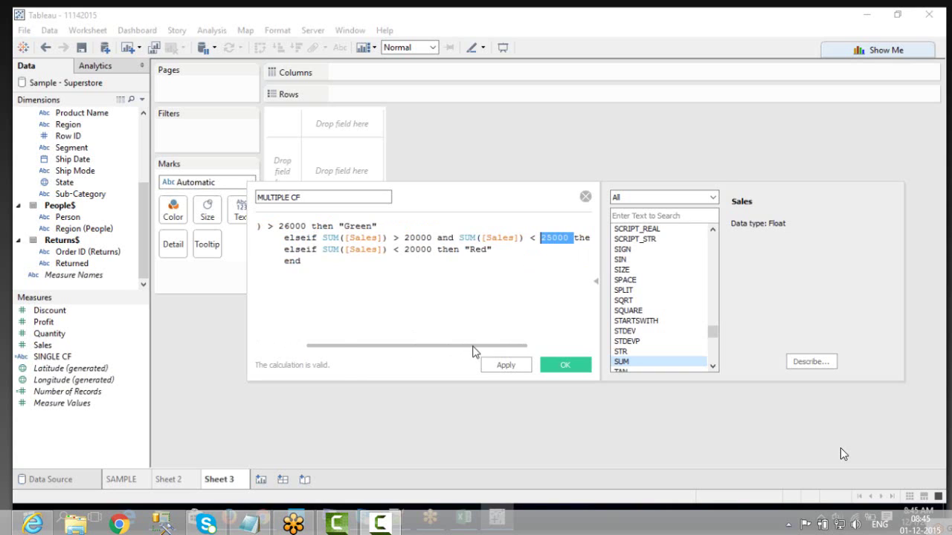
{"action": "left_click_drag", "start_coordinate": [476, 347], "coordinate": [520, 347]}
{"action": "left_click_drag", "start_coordinate": [562, 239], "coordinate": [540, 238]}
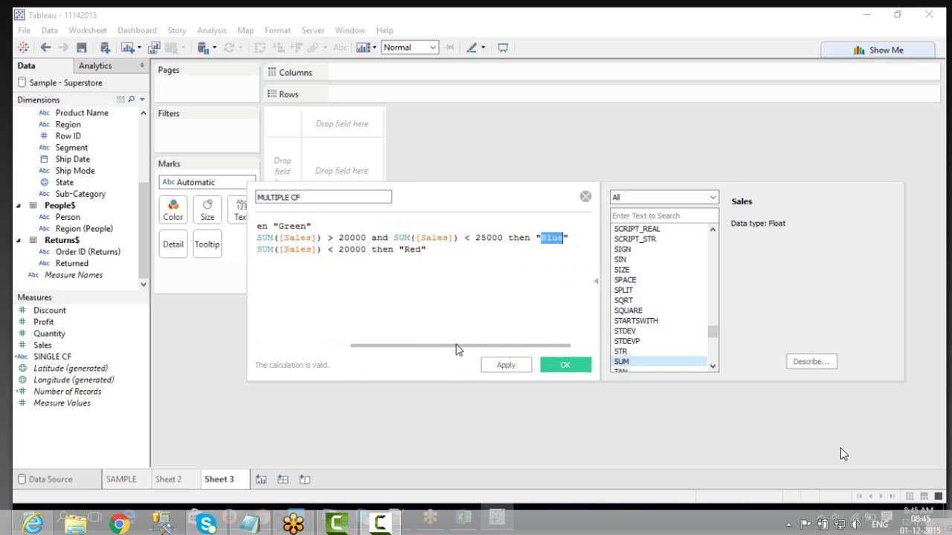
{"action": "left_click_drag", "start_coordinate": [455, 350], "coordinate": [410, 350]}
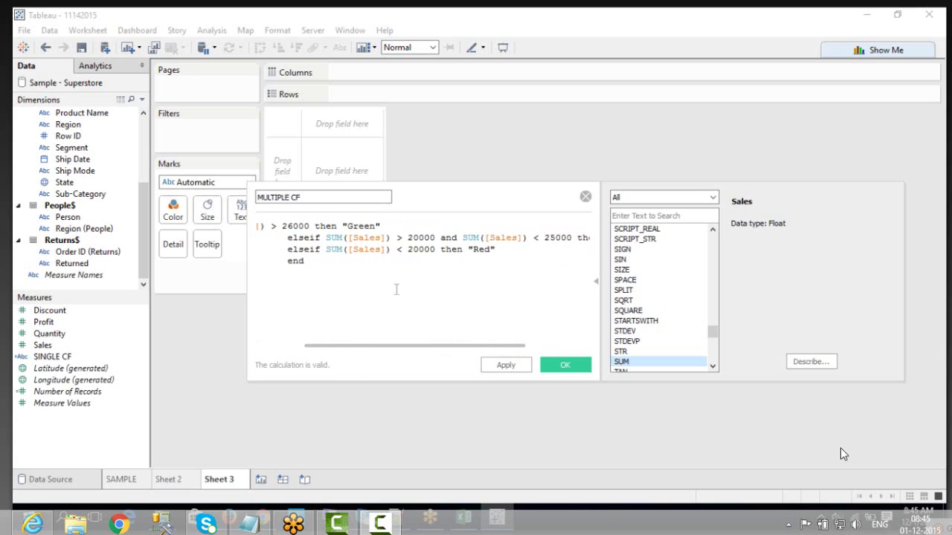
{"action": "double_click", "coordinate": [417, 250]}
{"action": "left_click", "coordinate": [476, 252]}
{"action": "left_click_drag", "start_coordinate": [334, 347], "coordinate": [267, 348]}
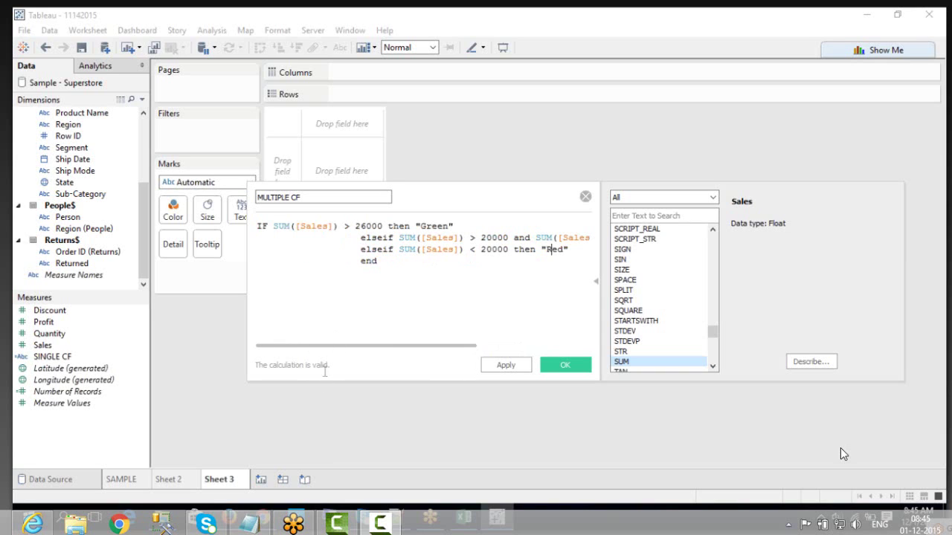
Step: Retype the closing end after checking the IF function help, then apply MULTIPLE CF
{"action": "left_click_drag", "start_coordinate": [377, 261], "coordinate": [360, 263]}
{"action": "key", "text": "BackSpace"}
{"action": "left_click", "coordinate": [662, 216]}
{"action": "type", "text": "if"}
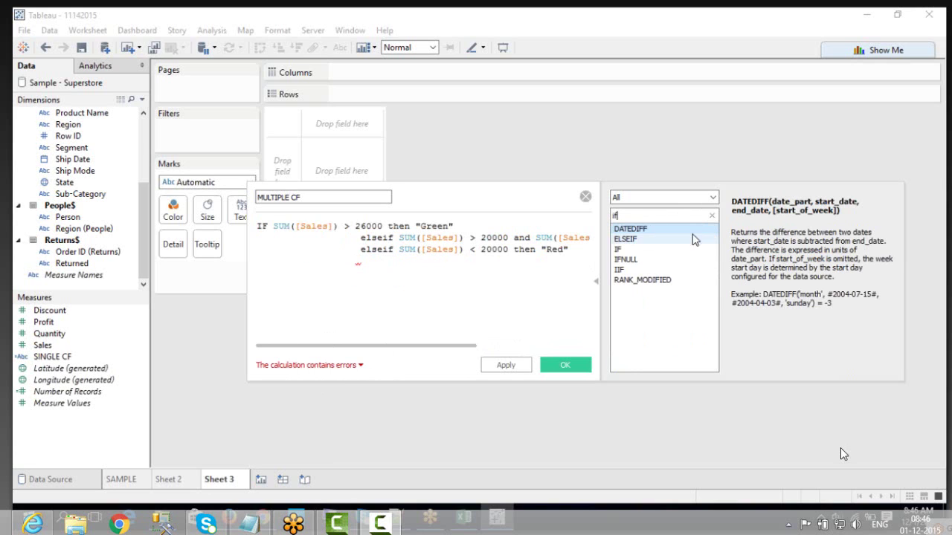
{"action": "left_click", "coordinate": [623, 250]}
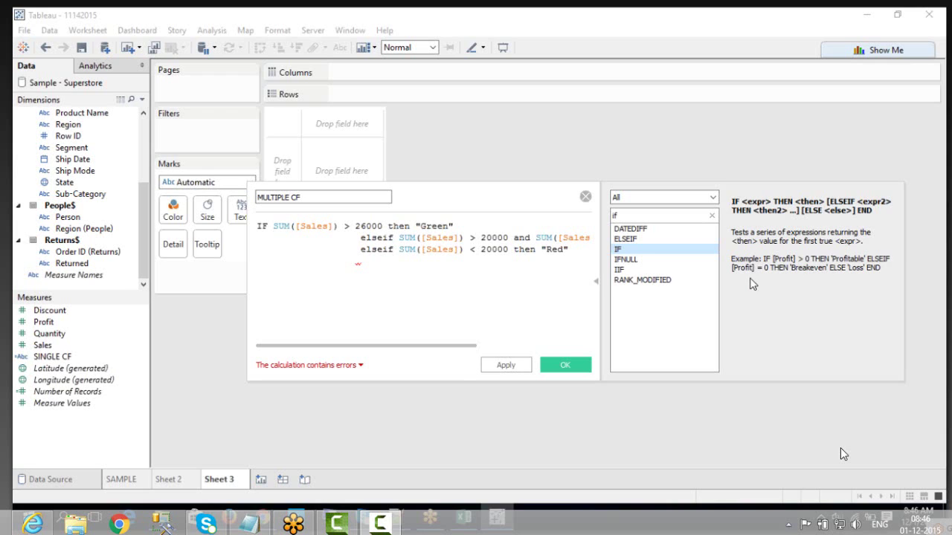
{"action": "type", "text": "end"}
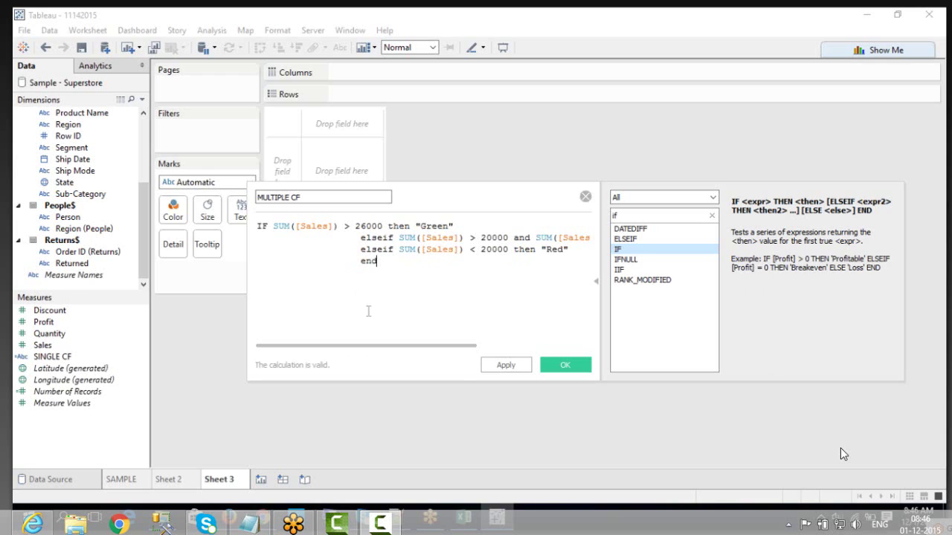
{"action": "left_click", "coordinate": [506, 365]}
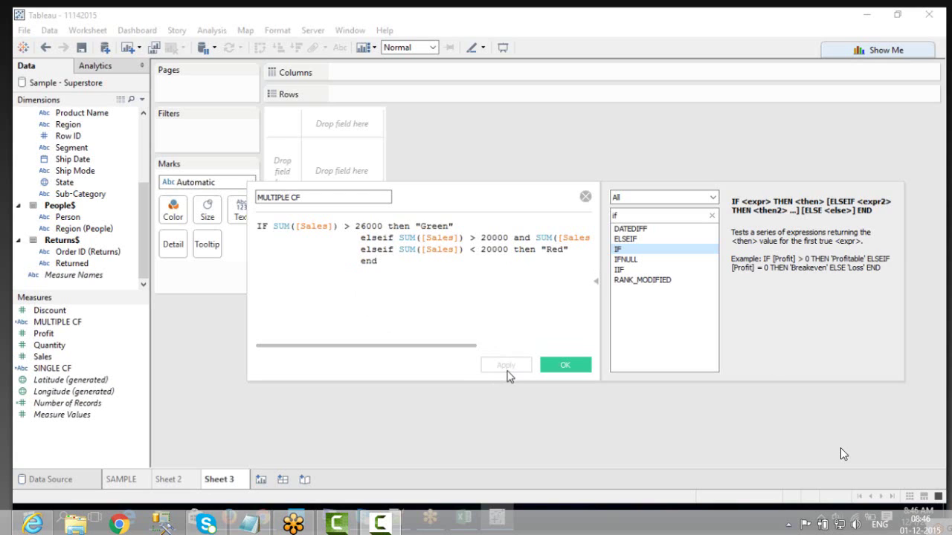
Step: Chart SUM(Sales) on Columns against Sub-Category on Rows, coloured by MULTIPLE CF
{"action": "left_click", "coordinate": [553, 367]}
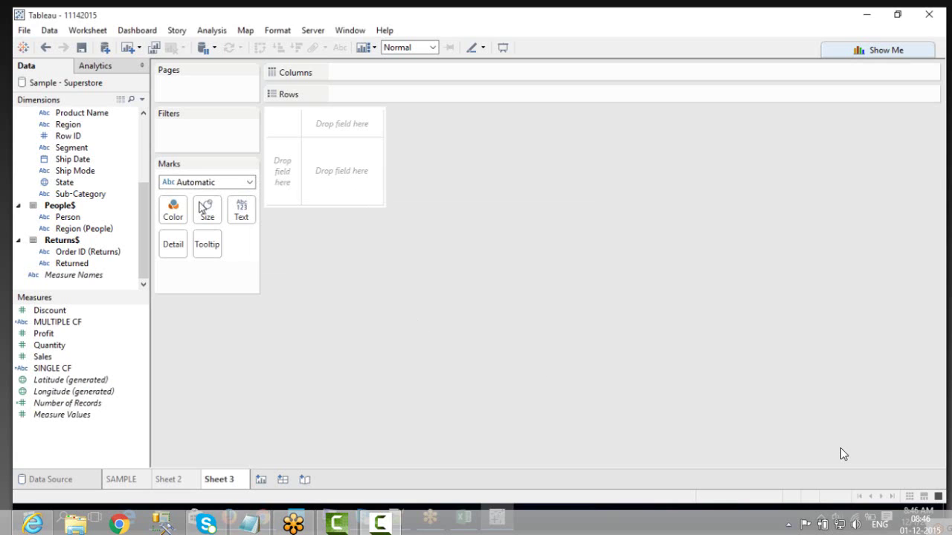
{"action": "scroll", "coordinate": [146, 125], "scroll_direction": "up", "scroll_amount": 3}
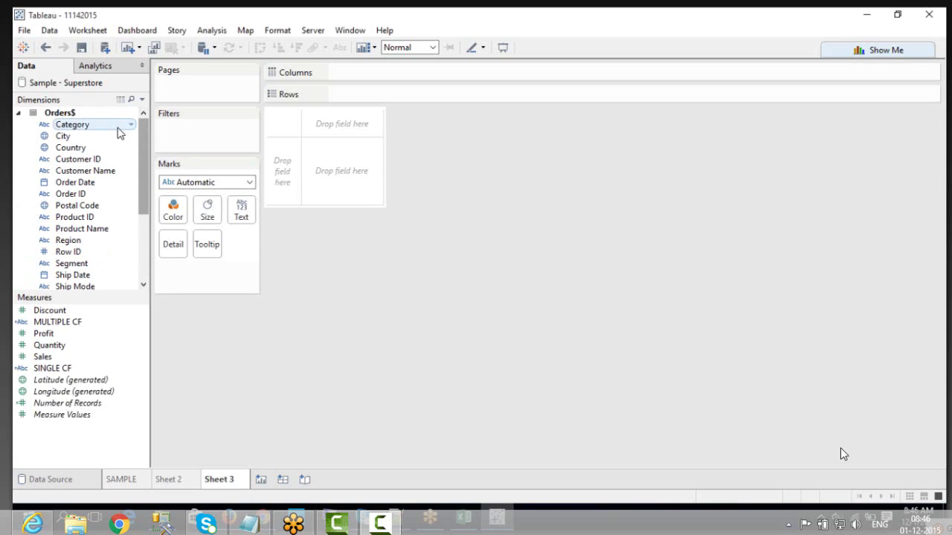
{"action": "left_click_drag", "start_coordinate": [60, 357], "coordinate": [396, 77]}
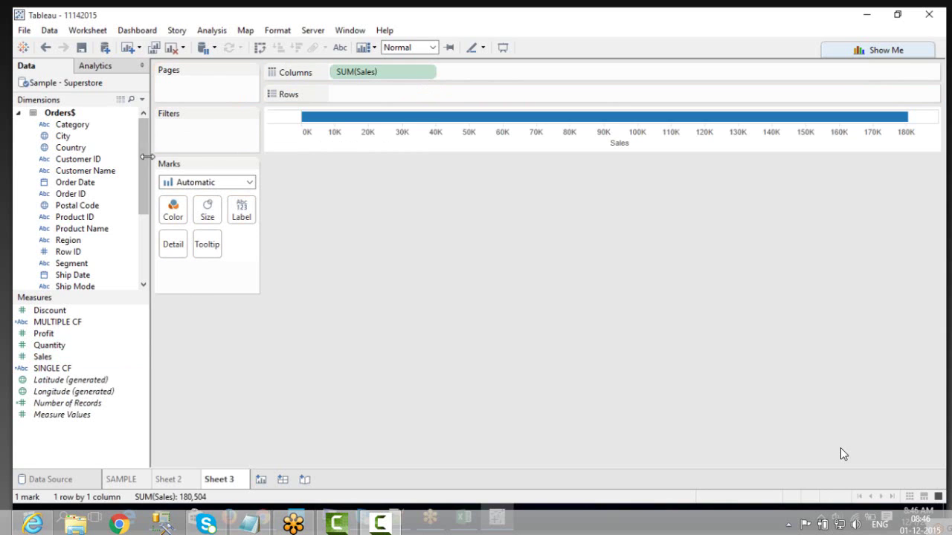
{"action": "left_click_drag", "start_coordinate": [145, 161], "coordinate": [146, 232]}
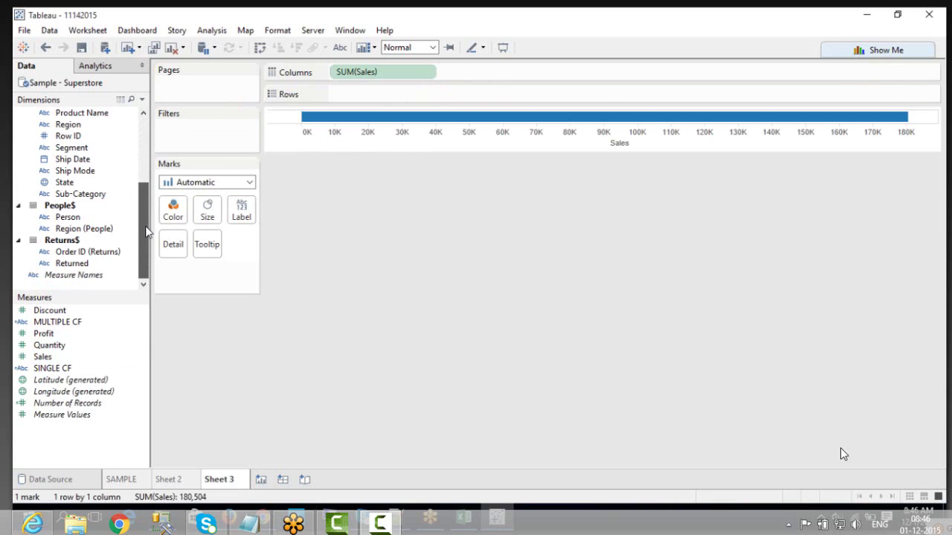
{"action": "left_click_drag", "start_coordinate": [100, 196], "coordinate": [341, 98]}
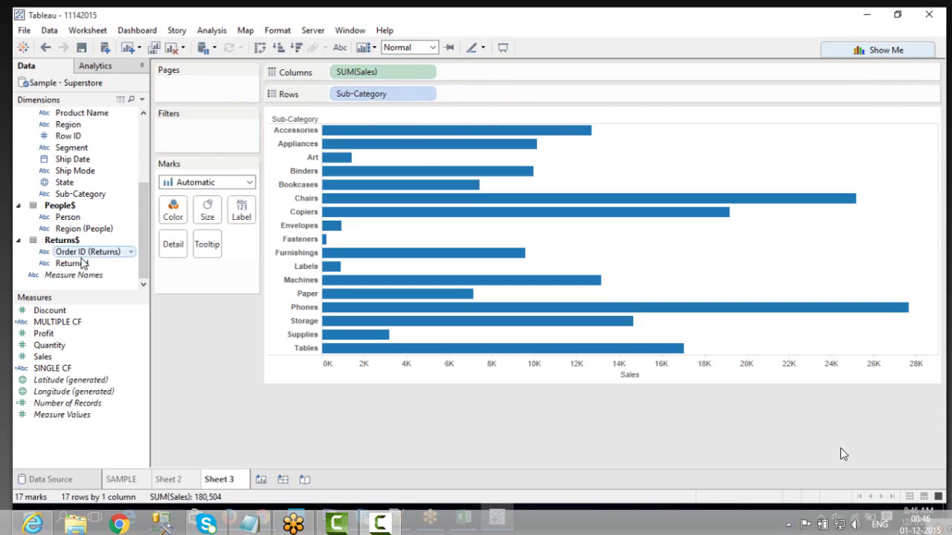
{"action": "left_click_drag", "start_coordinate": [70, 321], "coordinate": [169, 219]}
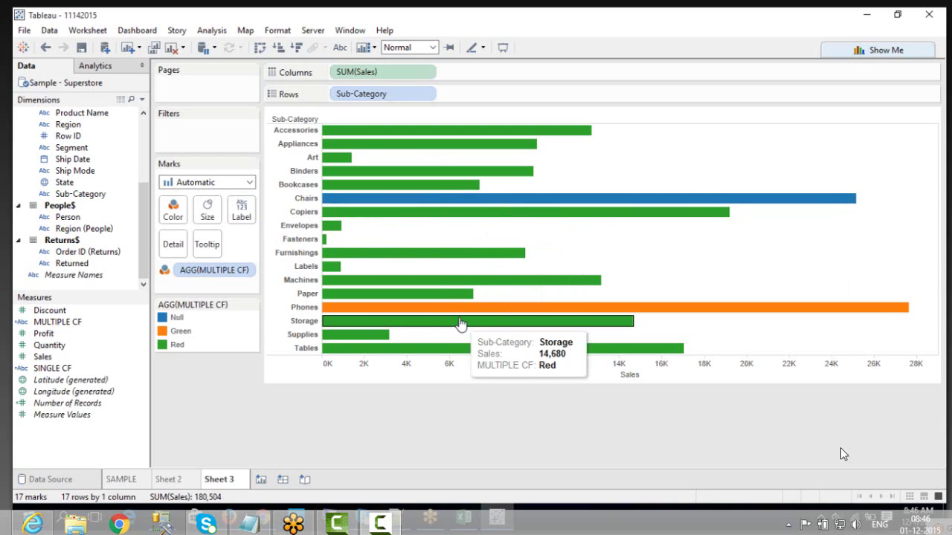
{"action": "mouse_move", "coordinate": [365, 331]}
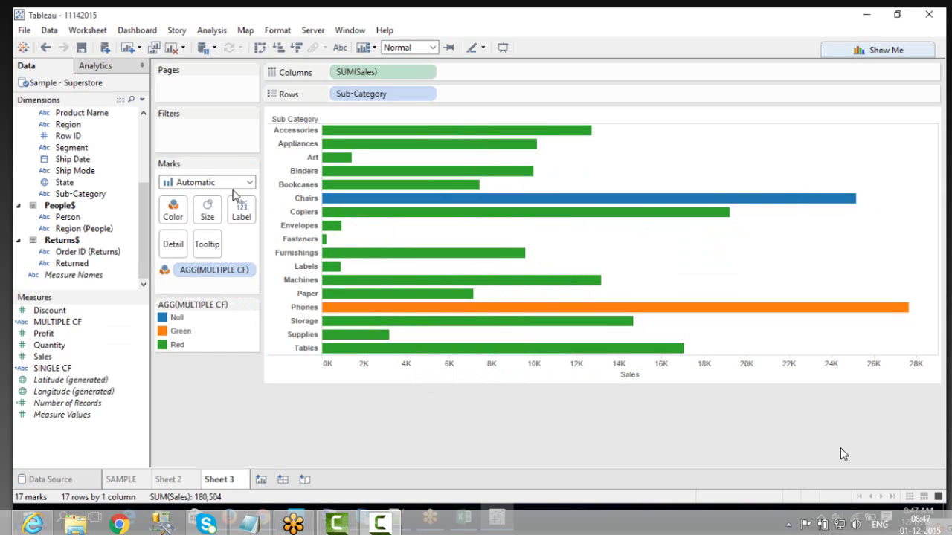
Step: Add a Sub-Category quick filter to the sheet with all sub-categories included
{"action": "right_click", "coordinate": [382, 92]}
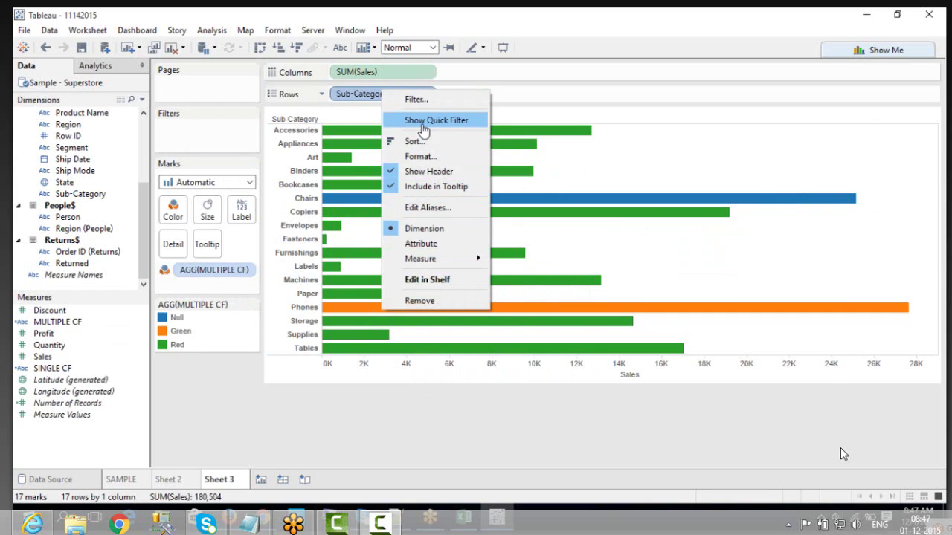
{"action": "left_click", "coordinate": [424, 130]}
{"action": "left_click", "coordinate": [846, 129]}
{"action": "left_click", "coordinate": [846, 129]}
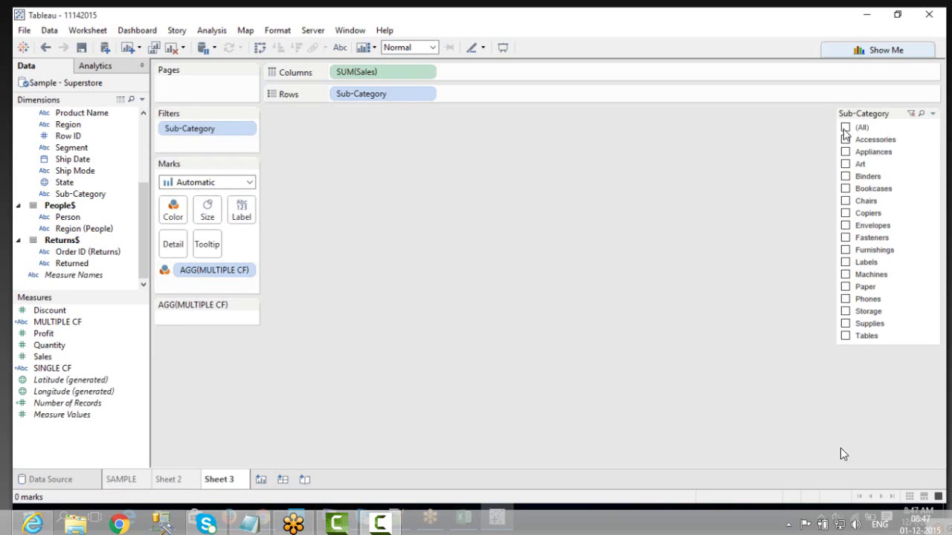
Step: Exclude Accessories, Binders, Chairs, Envelopes, Furnishings and Labels from the Sub-Category filter
{"action": "left_click", "coordinate": [845, 140]}
{"action": "left_click", "coordinate": [846, 177]}
{"action": "left_click", "coordinate": [846, 201]}
{"action": "left_click", "coordinate": [845, 225]}
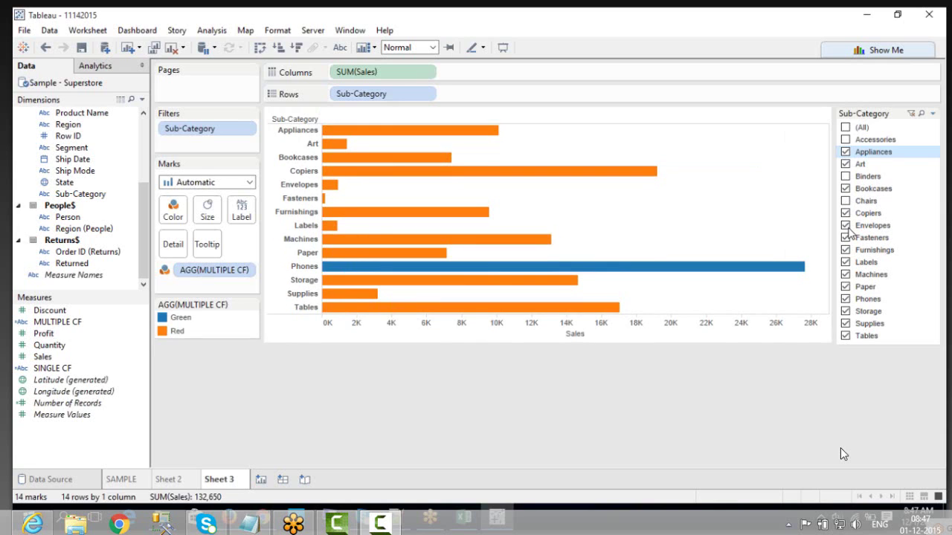
{"action": "left_click", "coordinate": [846, 250]}
{"action": "left_click", "coordinate": [845, 263]}
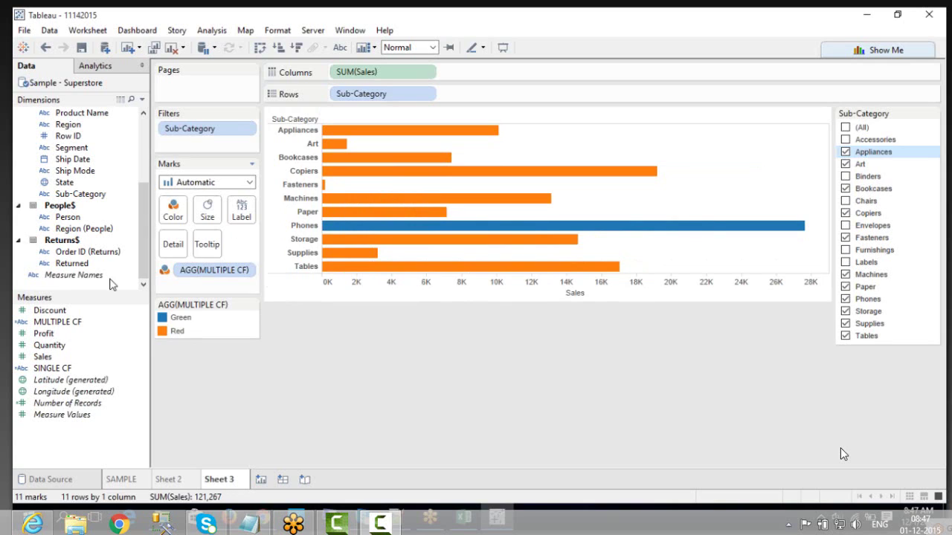
Step: Reopen the MULTIPLE CF calculation editor and select its whole IF/ELSEIF formula
{"action": "right_click", "coordinate": [71, 328]}
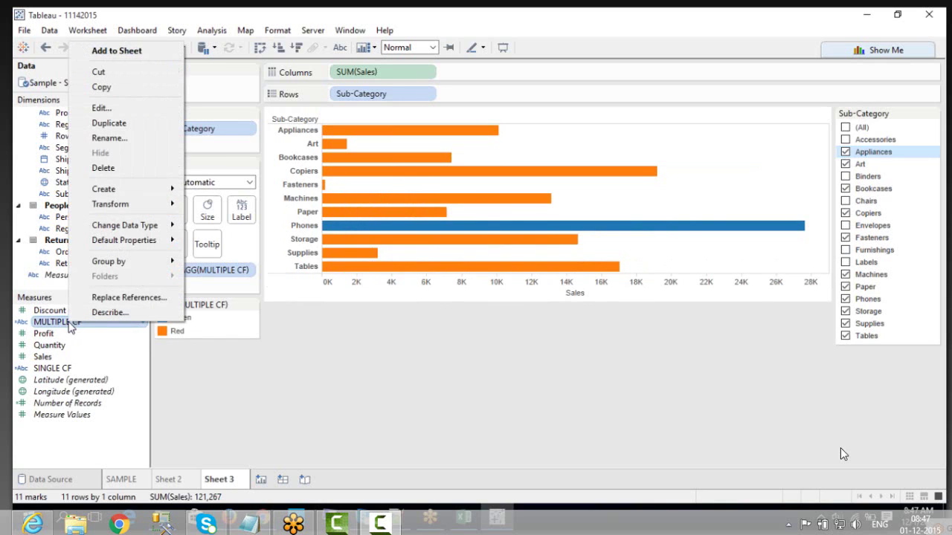
{"action": "left_click", "coordinate": [115, 119]}
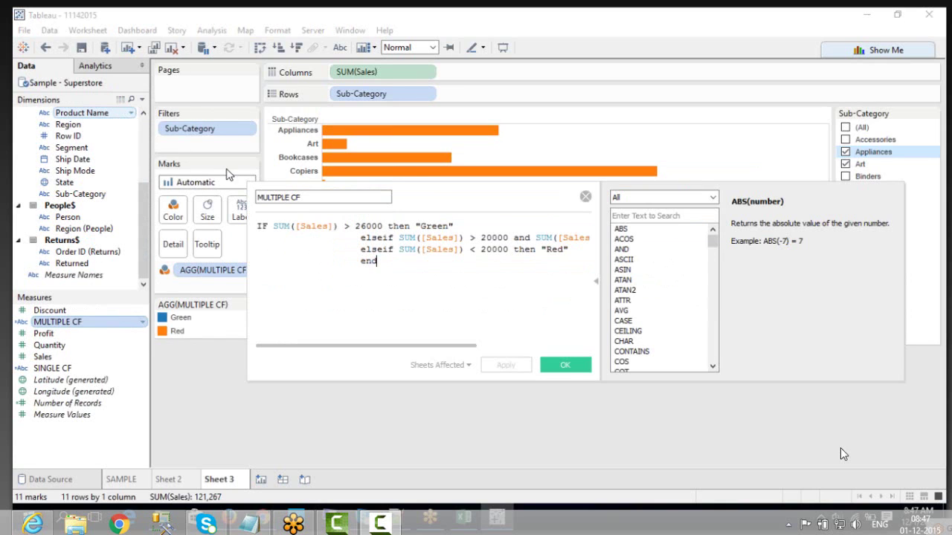
{"action": "left_click_drag", "start_coordinate": [452, 270], "coordinate": [180, 221]}
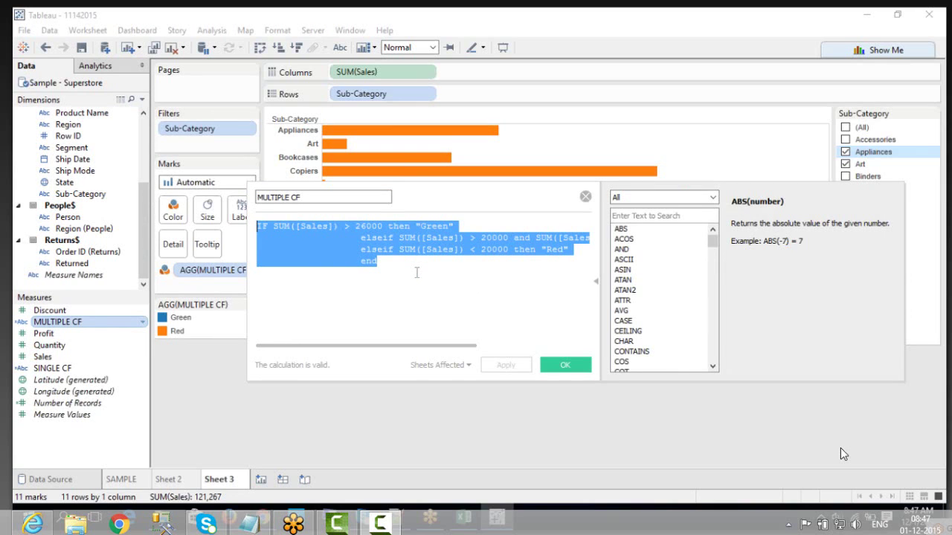
{"action": "left_click", "coordinate": [452, 276]}
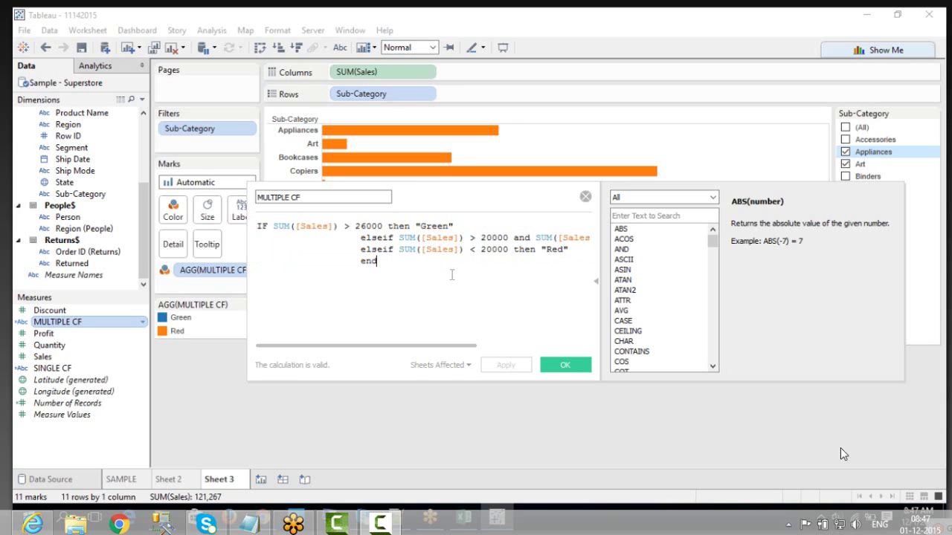
{"action": "key", "text": "ctrl+a"}
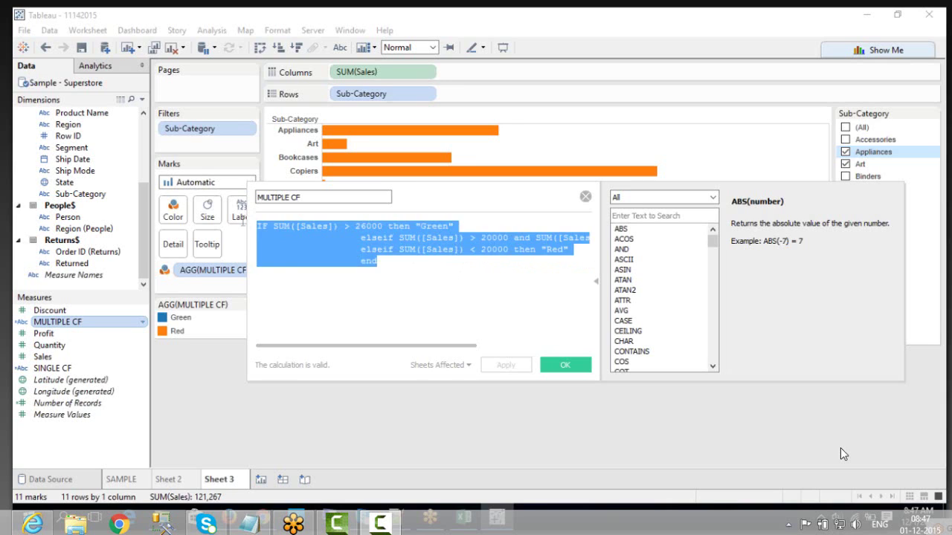
{"action": "left_click", "coordinate": [371, 295]}
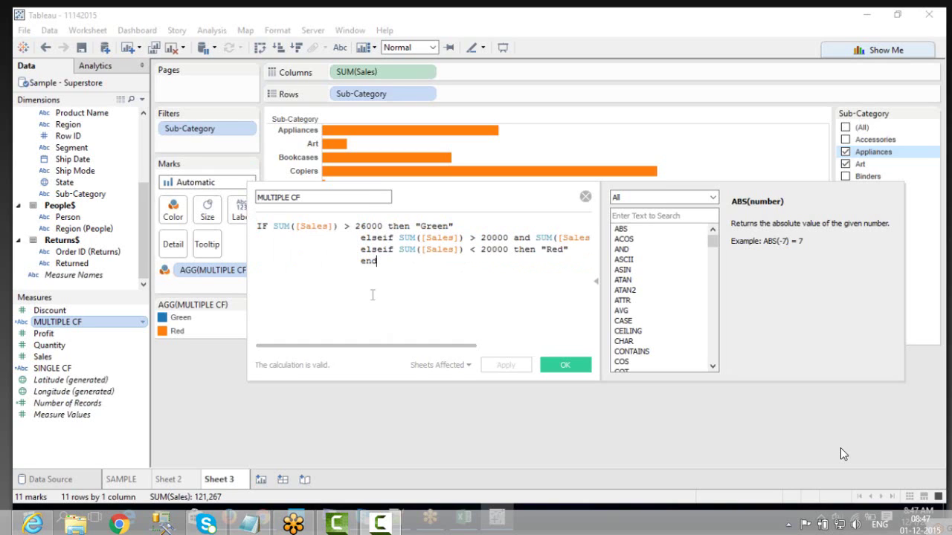